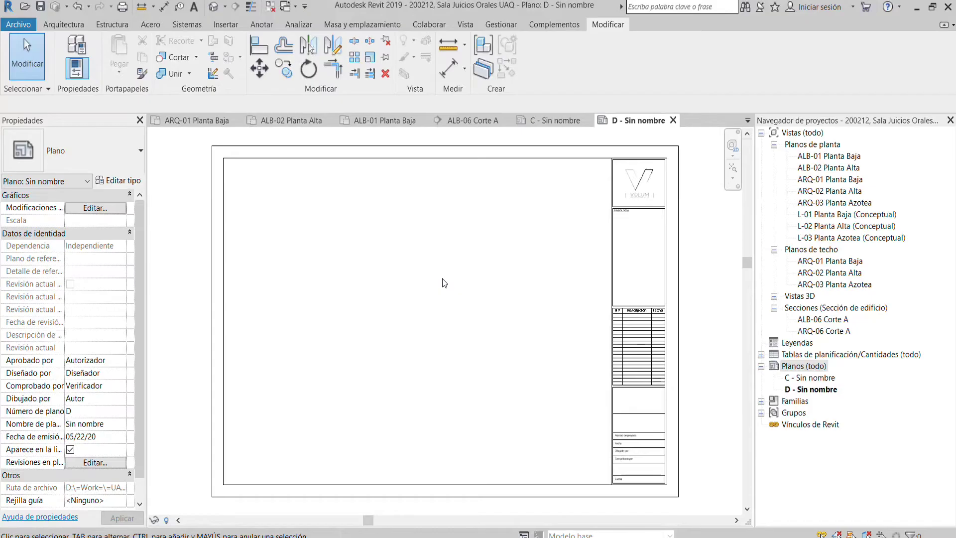
Remove sheet C - Sin nombre with Suprimir, keeping D - Sin nombre under Planos.
{"action": "double_click", "coordinate": [817, 378]}
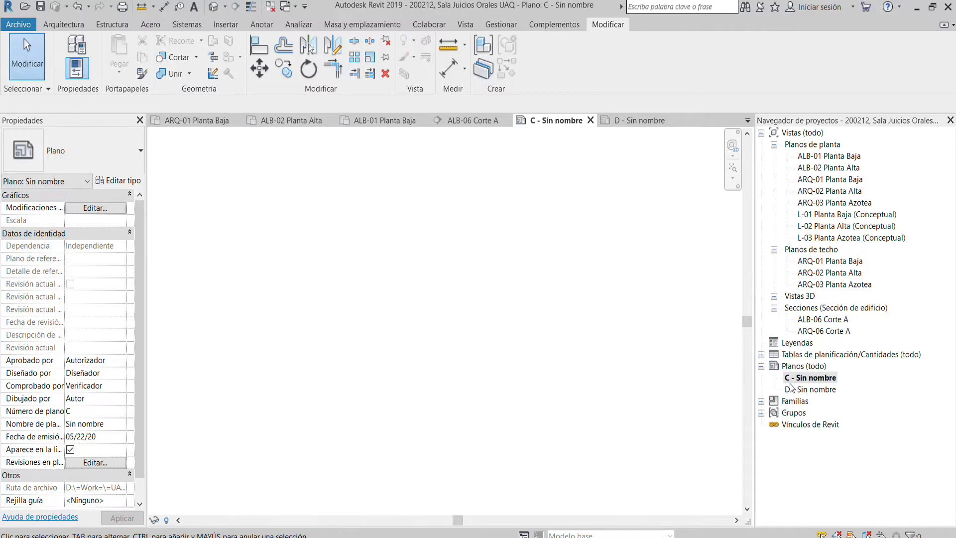
{"action": "double_click", "coordinate": [810, 389]}
{"action": "right_click", "coordinate": [817, 379]}
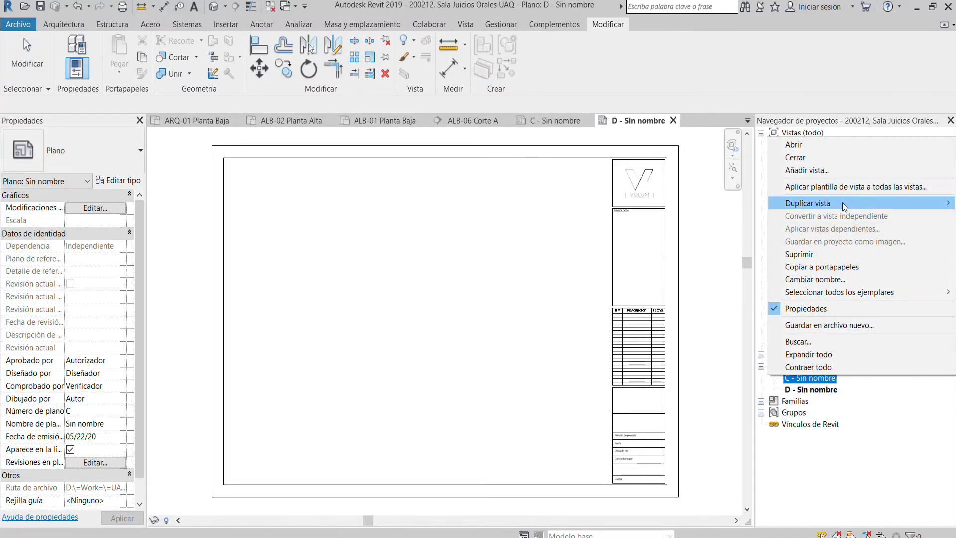
{"action": "left_click", "coordinate": [837, 253]}
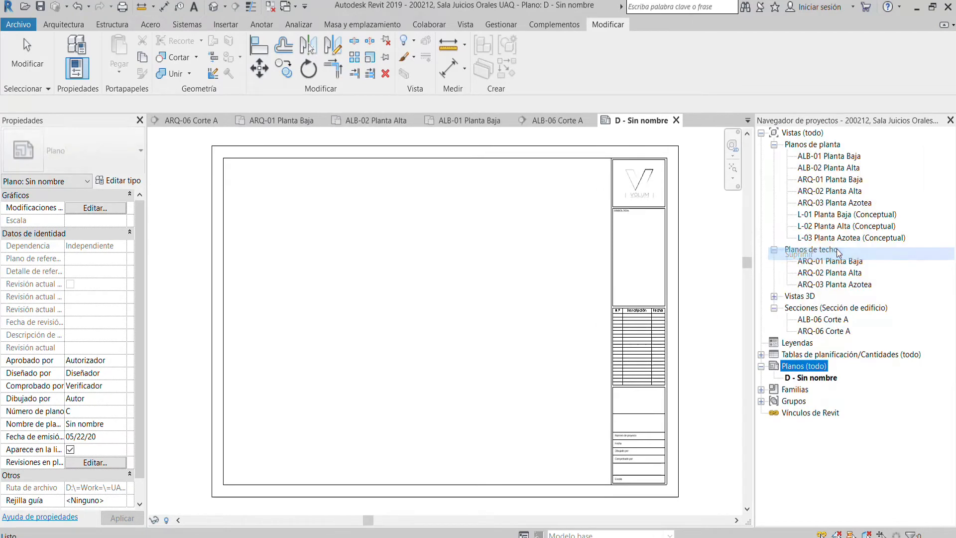
{"action": "left_click", "coordinate": [814, 378]}
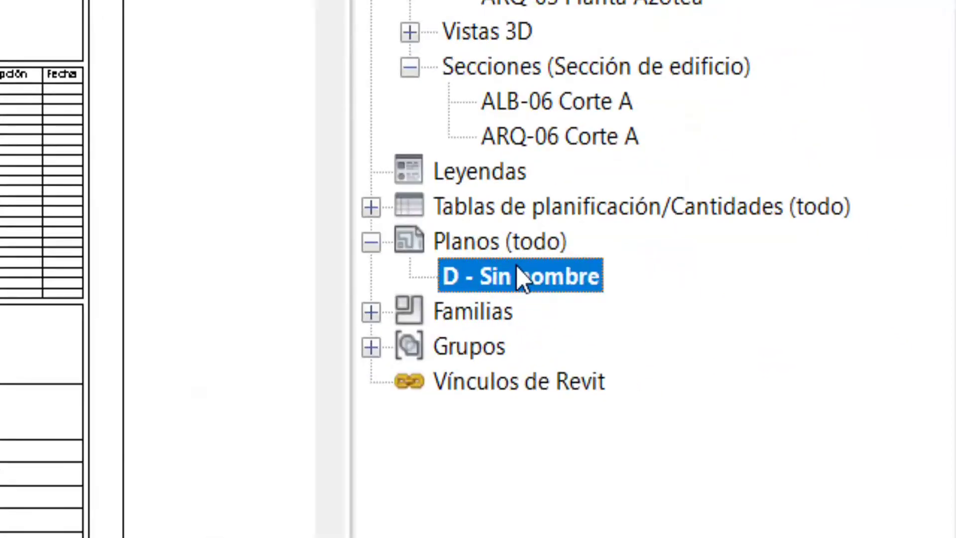
{"action": "left_click", "coordinate": [803, 369]}
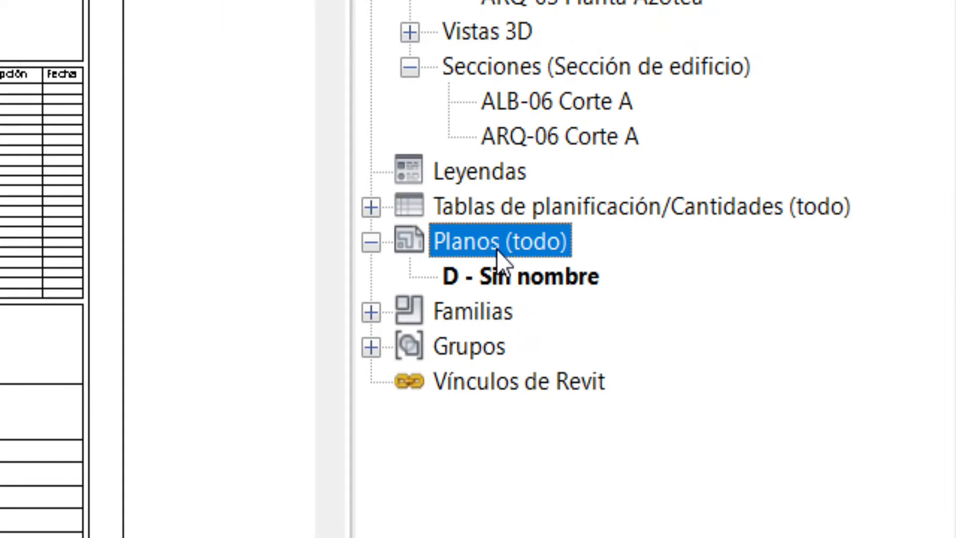
Show the right-click menu for sheet D - Sin nombre in the Project Browser.
{"action": "right_click", "coordinate": [472, 244]}
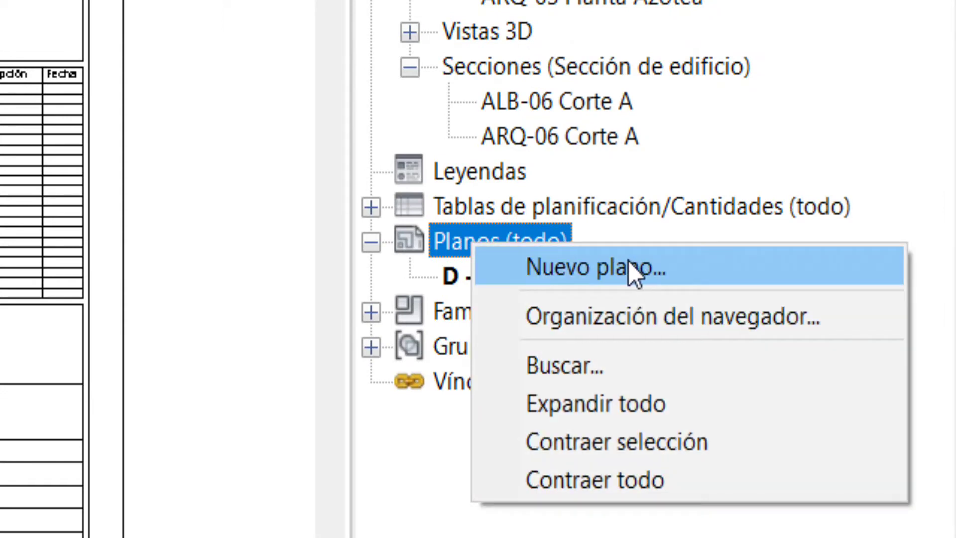
{"action": "left_click", "coordinate": [464, 234]}
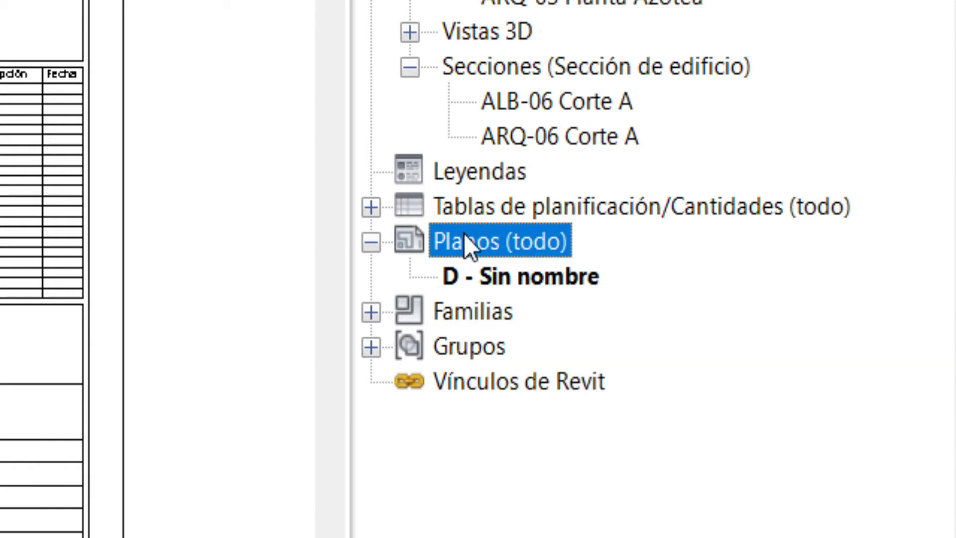
{"action": "left_click", "coordinate": [519, 277]}
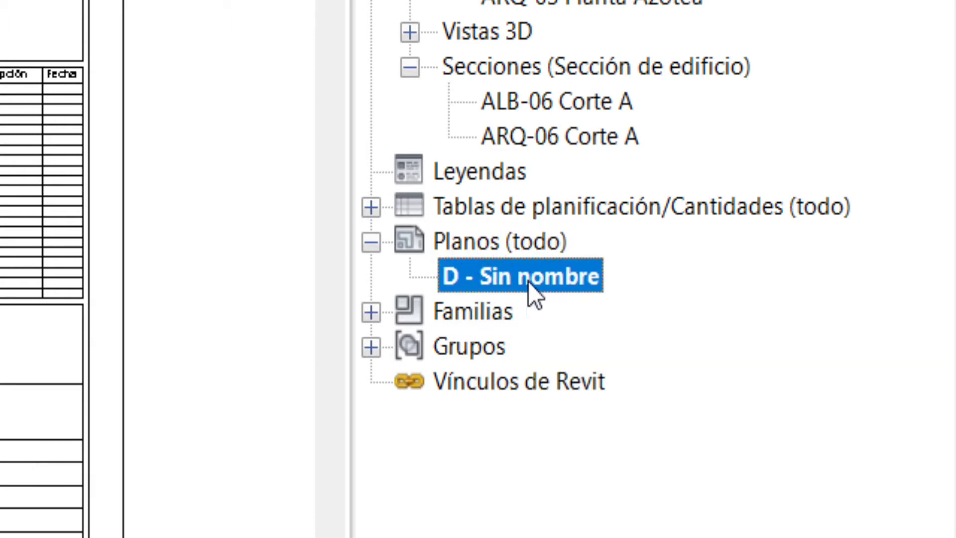
{"action": "right_click", "coordinate": [458, 274]}
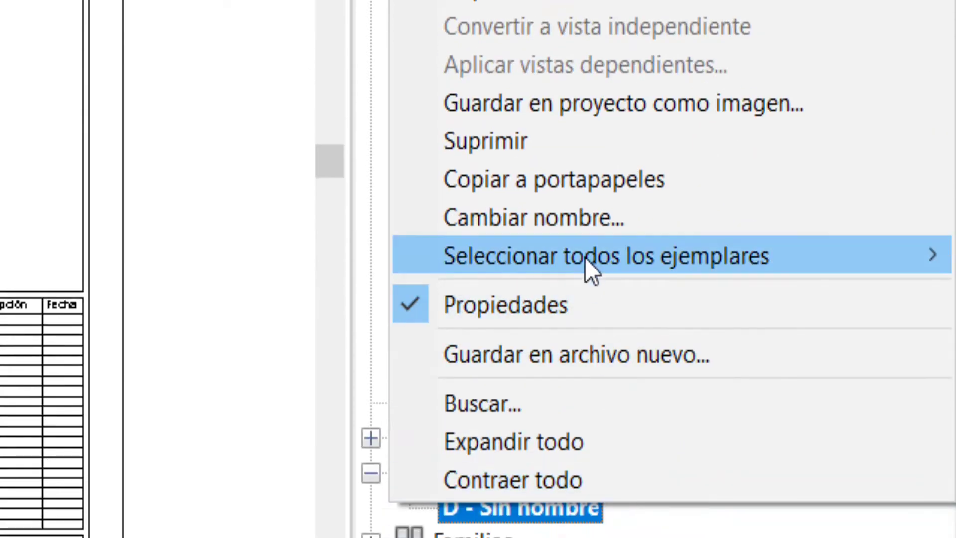
Give the sheet number ARQ-01 and name Planta Baja through Cambiar nombre.
{"action": "left_click", "coordinate": [580, 217]}
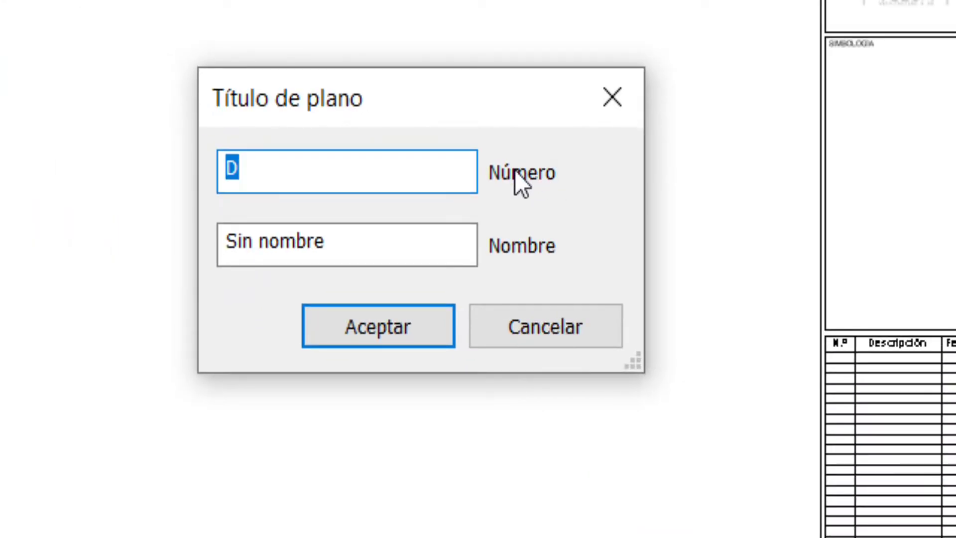
{"action": "type", "text": "ARQ-"}
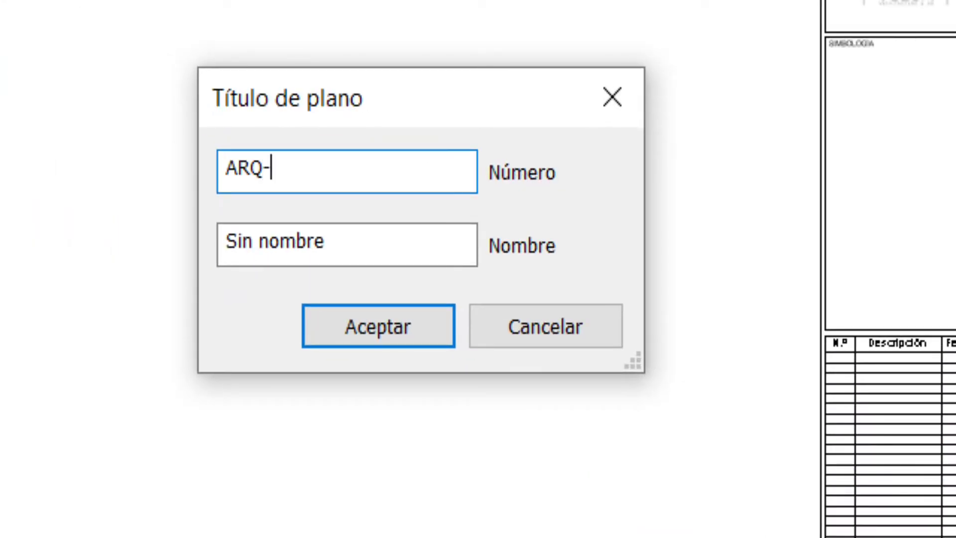
{"action": "type", "text": "01"}
{"action": "key", "text": "Tab"}
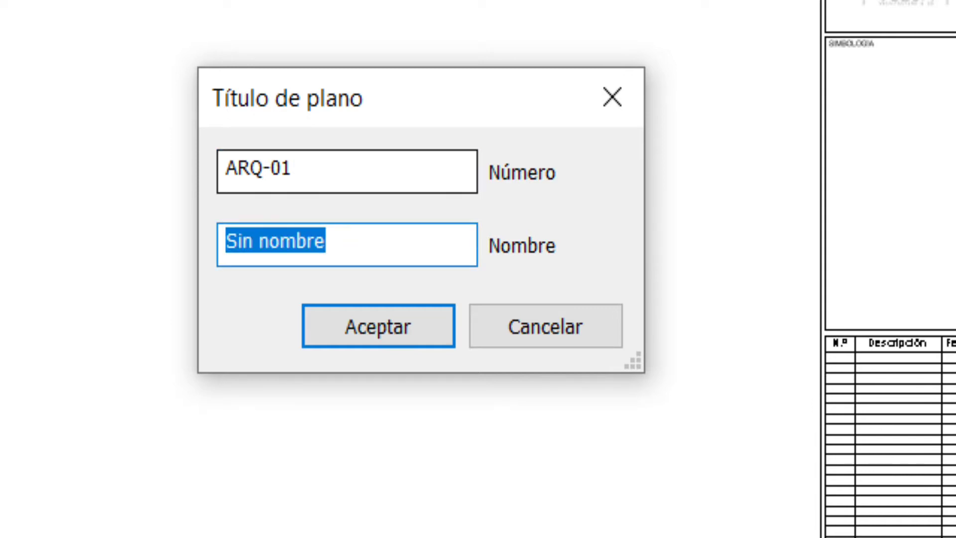
{"action": "type", "text": "Planta Baja"}
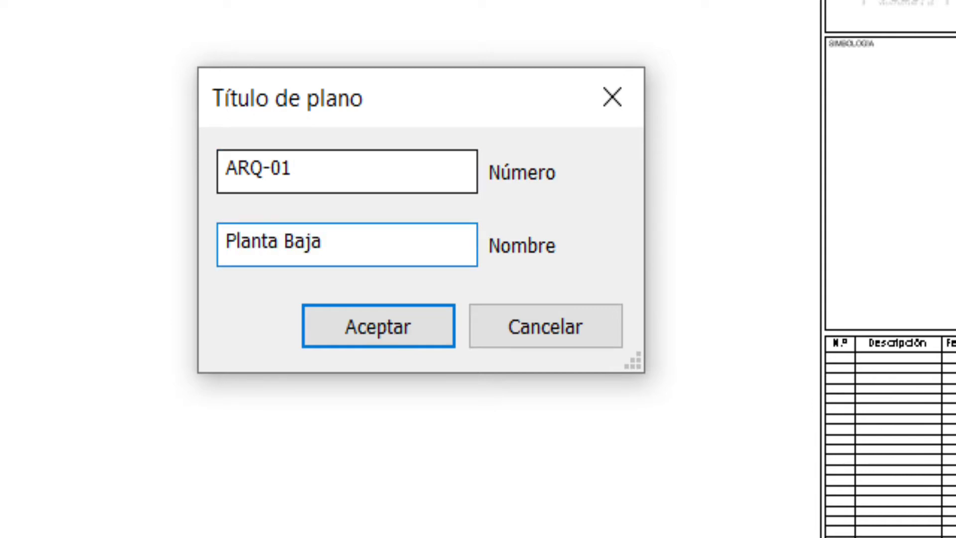
{"action": "left_click", "coordinate": [375, 334]}
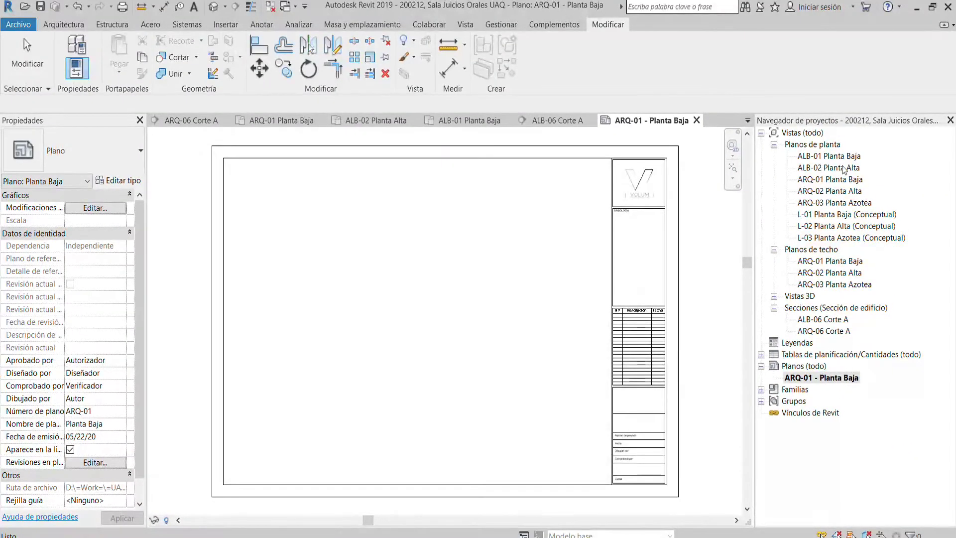
Place the ARQ-01 Planta Baja floor plan on the sheet as a 1:100 viewport.
{"action": "left_click", "coordinate": [842, 156]}
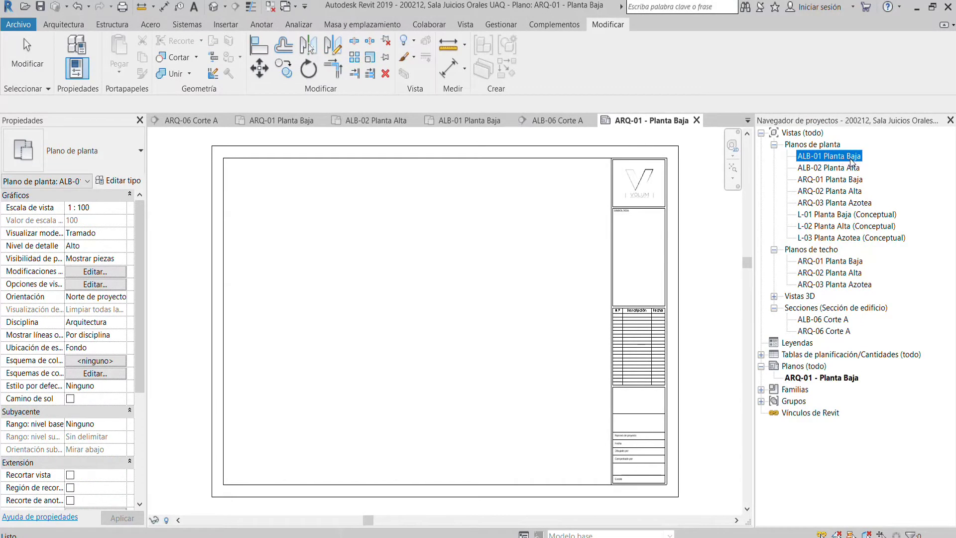
{"action": "left_click", "coordinate": [843, 180]}
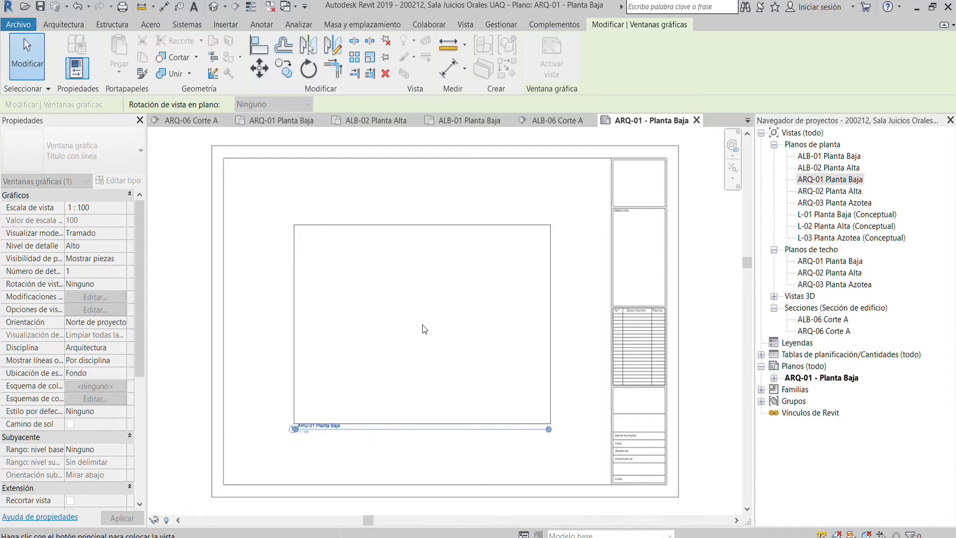
{"action": "left_click", "coordinate": [419, 322]}
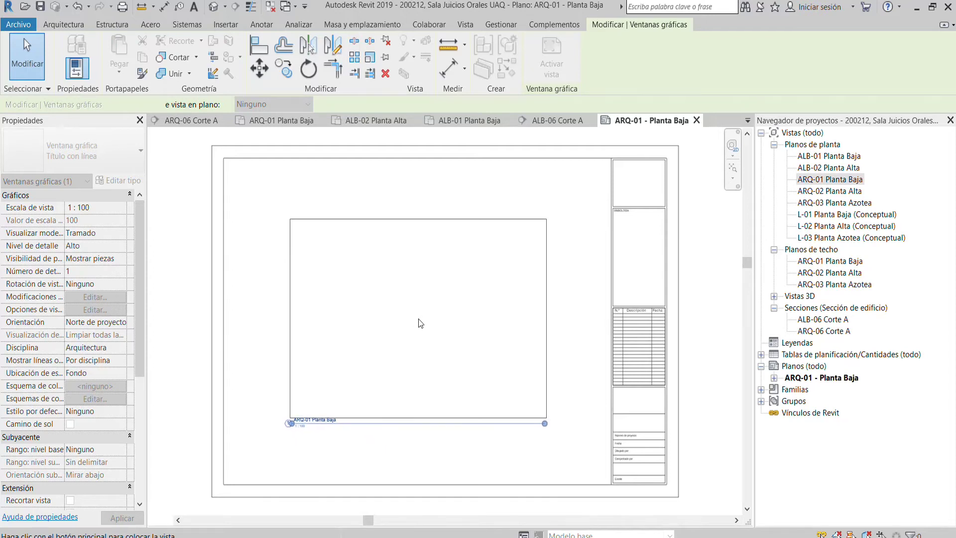
{"action": "left_click", "coordinate": [585, 281]}
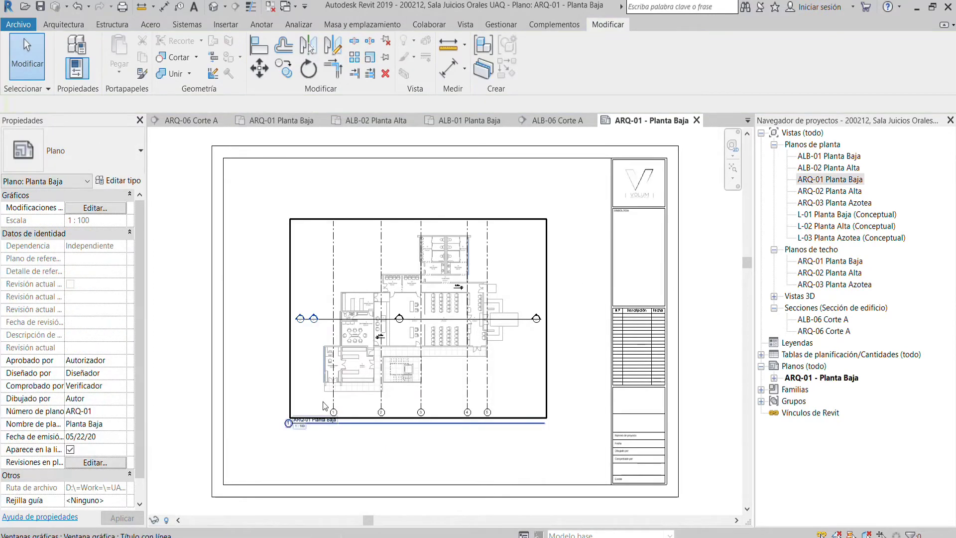
{"action": "scroll", "coordinate": [323, 402], "scroll_direction": "up", "scroll_amount": 2}
{"action": "scroll", "coordinate": [348, 378], "scroll_direction": "up", "scroll_amount": 1}
{"action": "scroll", "coordinate": [384, 355], "scroll_direction": "down", "scroll_amount": 3}
{"action": "scroll", "coordinate": [412, 277], "scroll_direction": "down", "scroll_amount": 1}
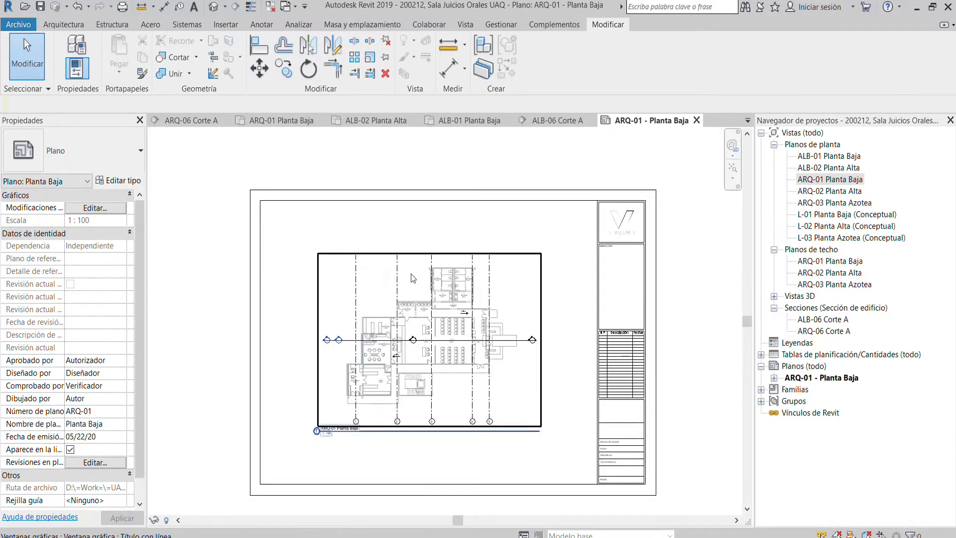
{"action": "scroll", "coordinate": [327, 443], "scroll_direction": "up", "scroll_amount": 3}
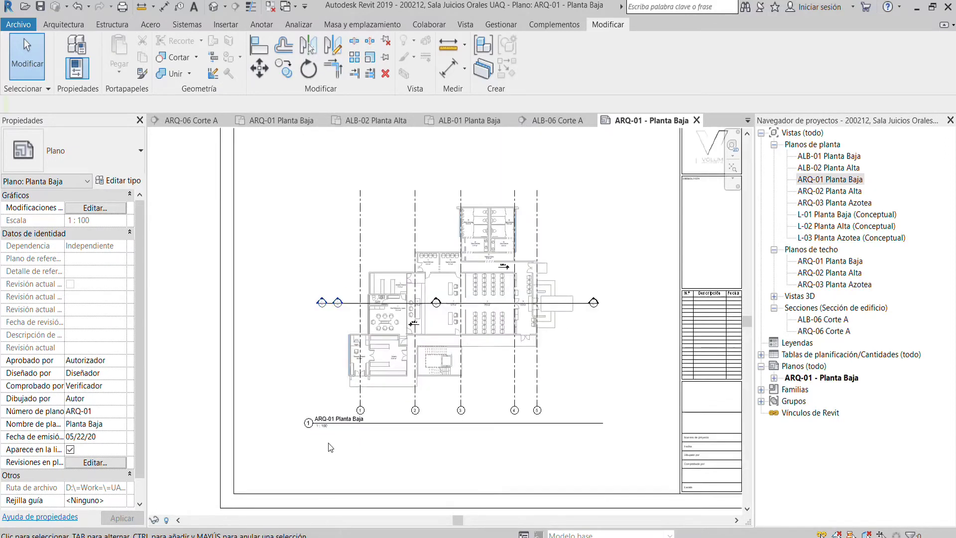
{"action": "scroll", "coordinate": [319, 433], "scroll_direction": "up", "scroll_amount": 2}
{"action": "scroll", "coordinate": [320, 434], "scroll_direction": "up", "scroll_amount": 1}
{"action": "left_click", "coordinate": [450, 405]}
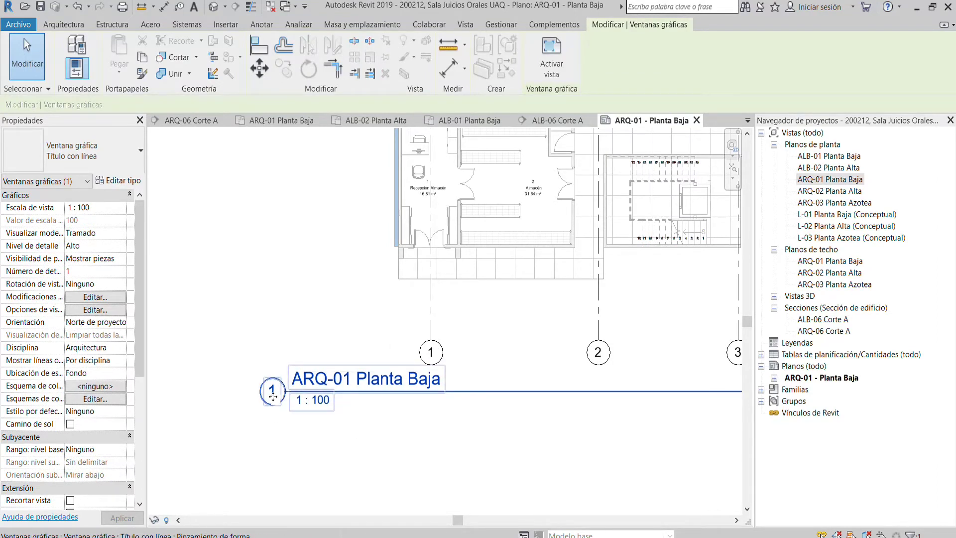
{"action": "scroll", "coordinate": [273, 372], "scroll_direction": "up", "scroll_amount": 2}
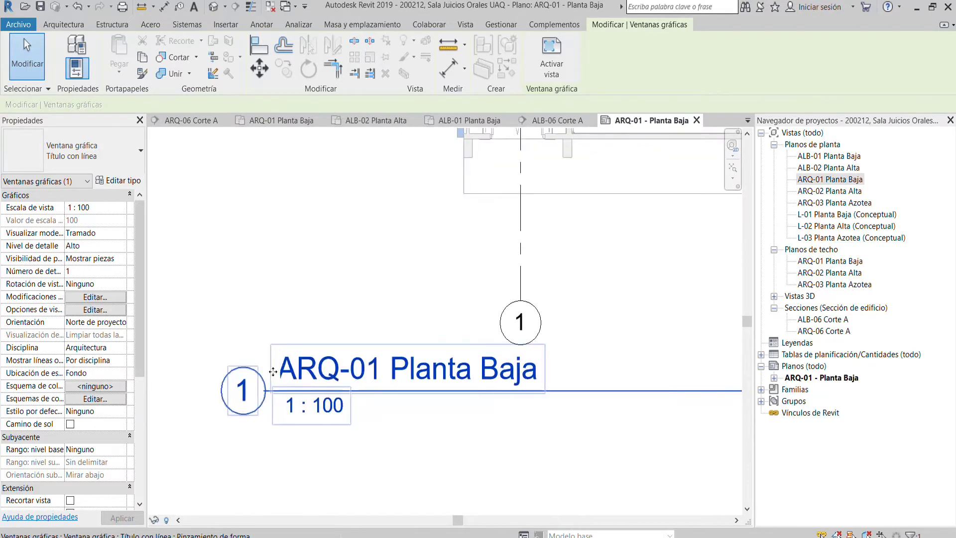
{"action": "scroll", "coordinate": [273, 371], "scroll_direction": "down", "scroll_amount": 1}
{"action": "scroll", "coordinate": [299, 378], "scroll_direction": "up", "scroll_amount": 1}
{"action": "scroll", "coordinate": [407, 362], "scroll_direction": "up", "scroll_amount": 1}
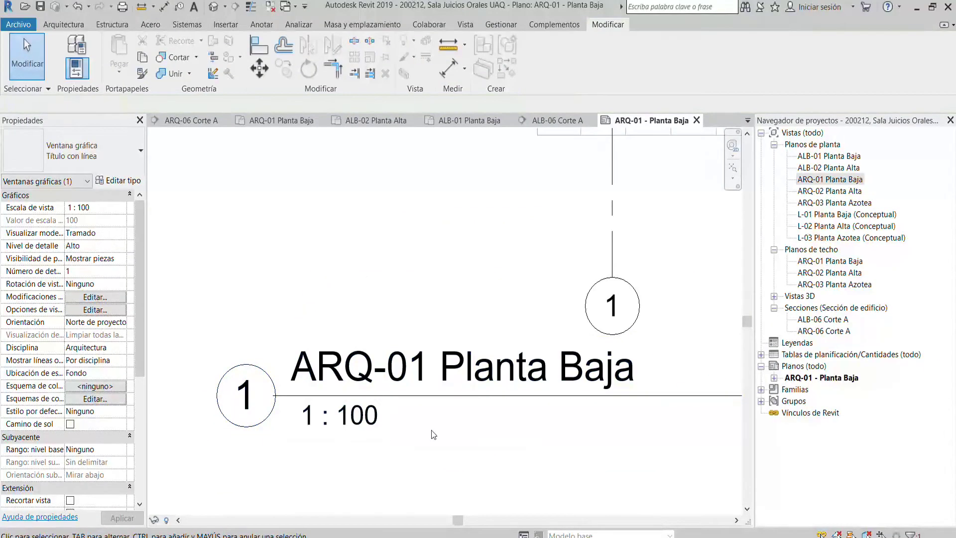
{"action": "left_click", "coordinate": [433, 434]}
{"action": "scroll", "coordinate": [348, 388], "scroll_direction": "down", "scroll_amount": 5}
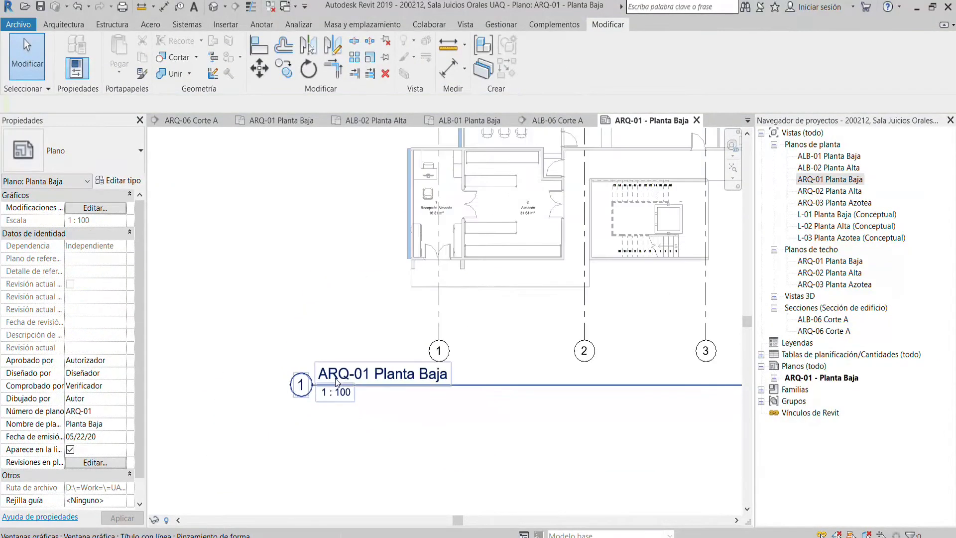
{"action": "scroll", "coordinate": [379, 373], "scroll_direction": "down", "scroll_amount": 2}
{"action": "middle_click_drag", "start_coordinate": [378, 373], "coordinate": [351, 407]}
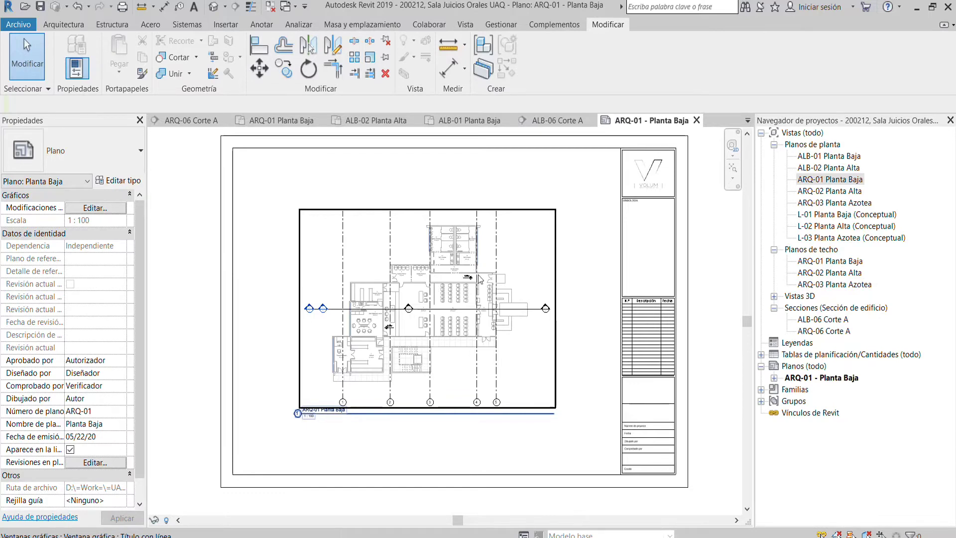
Give the ARQ-01 Planta Baja plan a Personalizado scale of 1:75.
{"action": "double_click", "coordinate": [841, 179]}
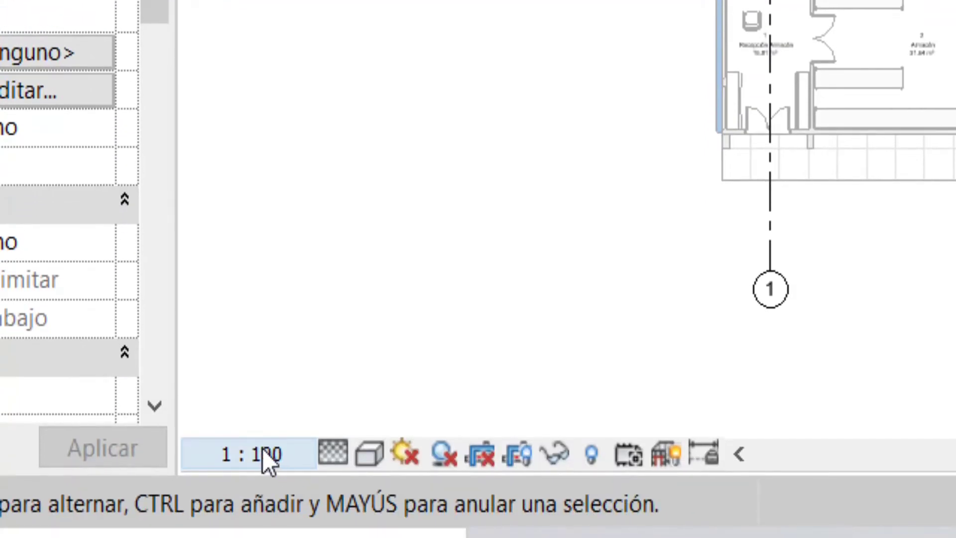
{"action": "left_click", "coordinate": [259, 451]}
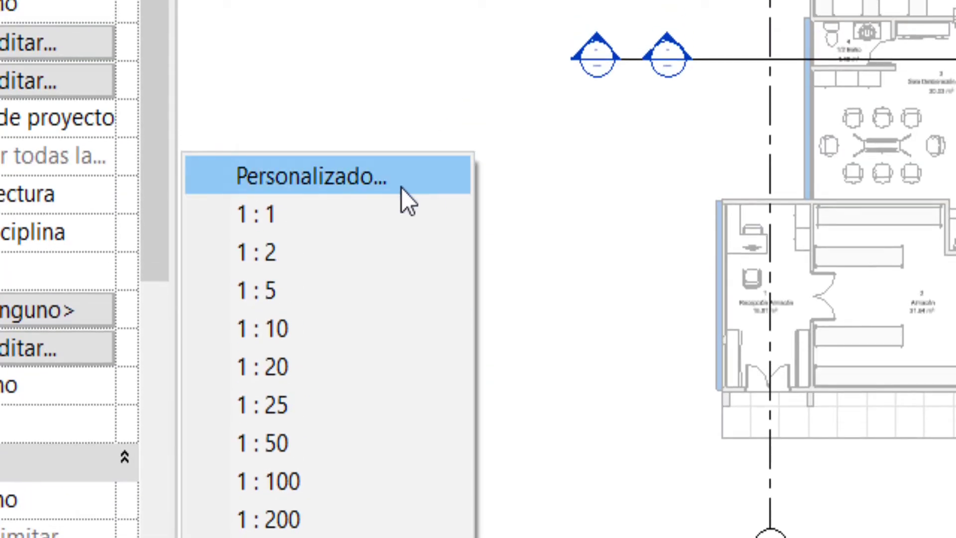
{"action": "left_click", "coordinate": [393, 179]}
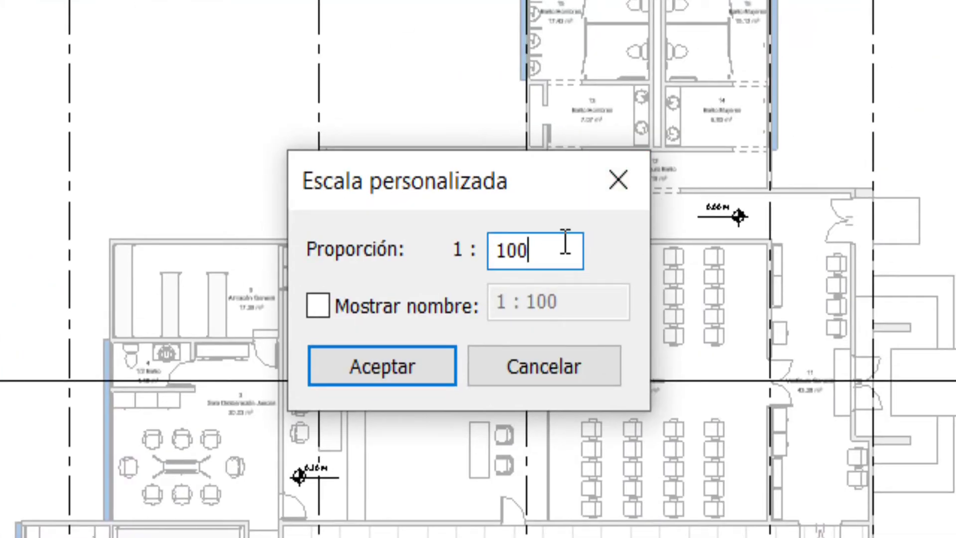
{"action": "double_click", "coordinate": [565, 242]}
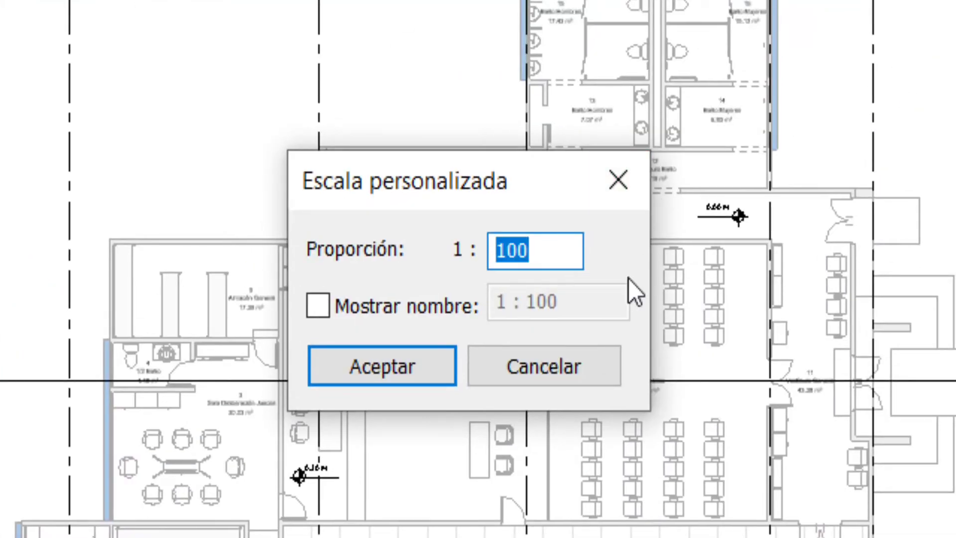
{"action": "type", "text": "75"}
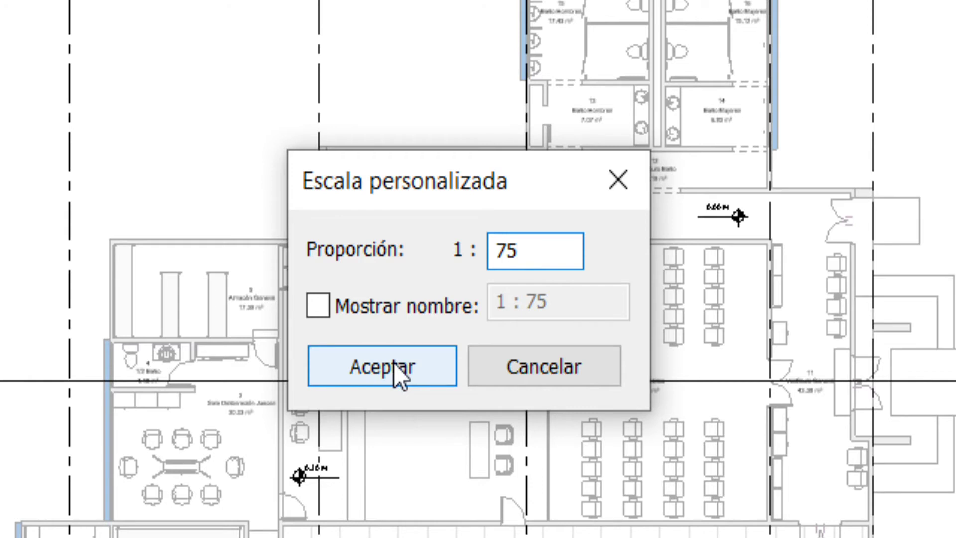
{"action": "left_click", "coordinate": [394, 366]}
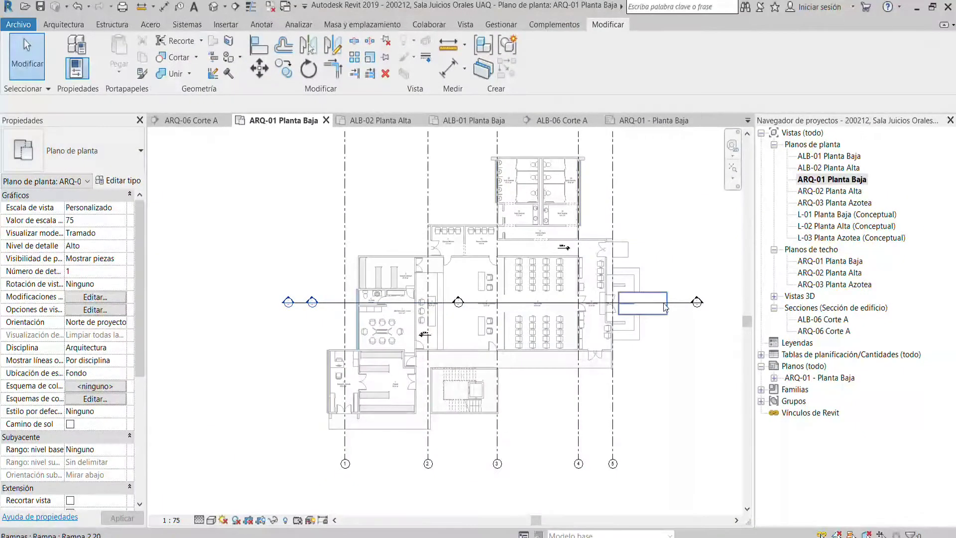
{"action": "left_click", "coordinate": [775, 378]}
{"action": "left_click", "coordinate": [824, 389]}
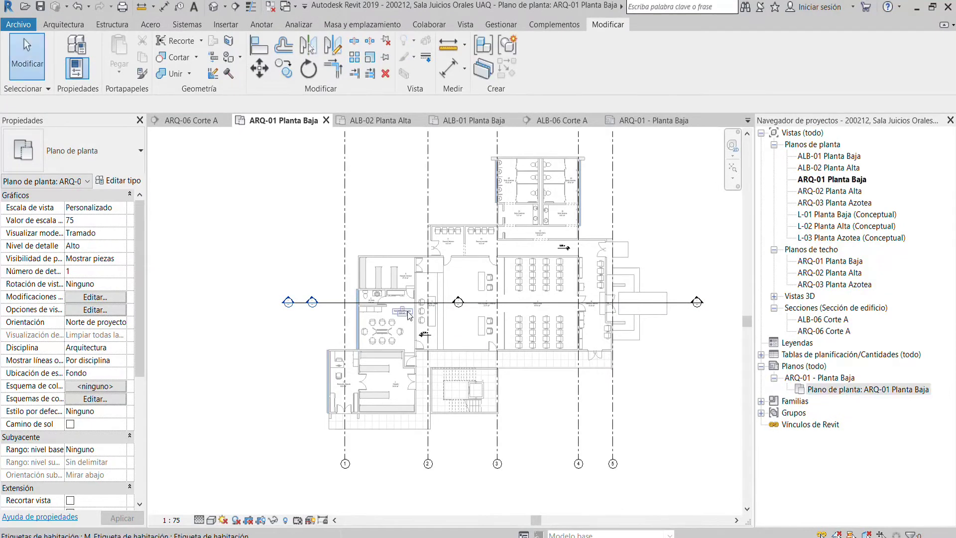
Move the ground floor plan viewport lower-left on sheet ARQ-01 - Planta Baja.
{"action": "double_click", "coordinate": [843, 392]}
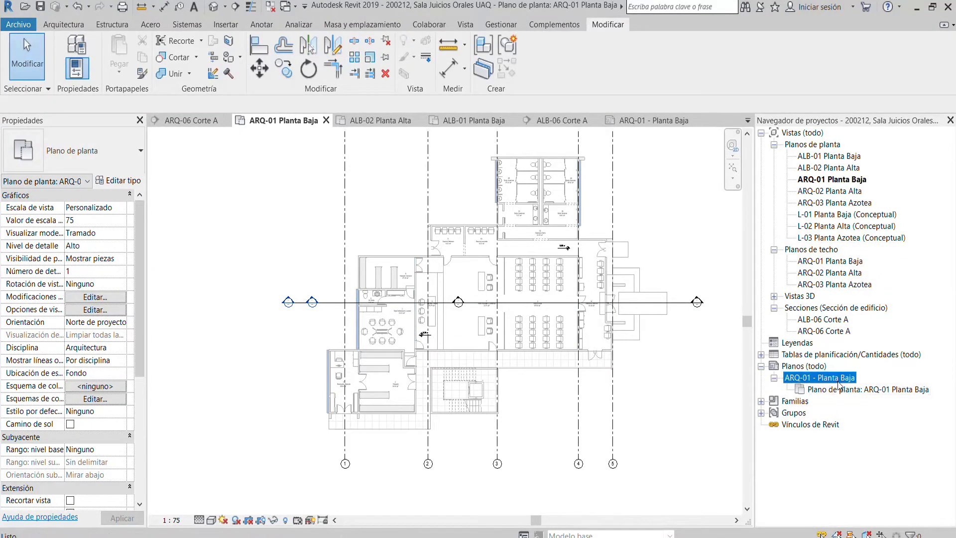
{"action": "mouse_move", "coordinate": [567, 294]}
{"action": "left_mouse_down"}
{"action": "mouse_move", "coordinate": [533, 242]}
{"action": "mouse_move", "coordinate": [497, 276]}
{"action": "left_mouse_up"}
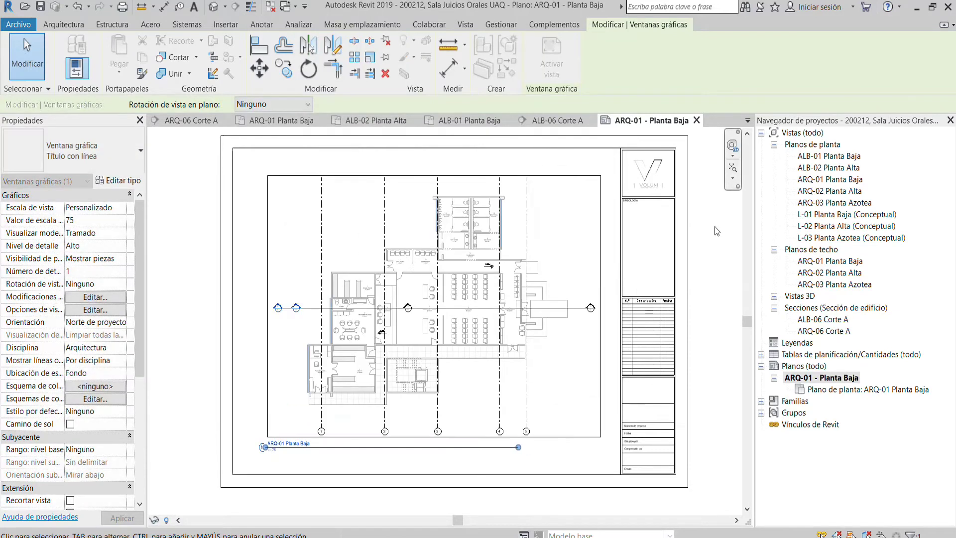
{"action": "key", "text": "Escape"}
{"action": "scroll", "coordinate": [547, 318], "scroll_direction": "up", "scroll_amount": 2}
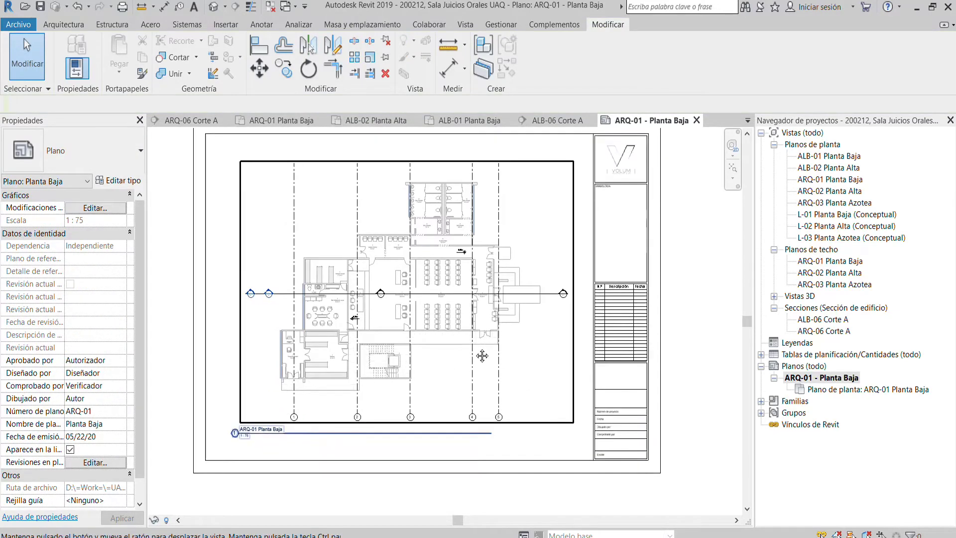
{"action": "scroll", "coordinate": [547, 270], "scroll_direction": "up", "scroll_amount": 2}
{"action": "scroll", "coordinate": [572, 312], "scroll_direction": "up", "scroll_amount": 2}
{"action": "scroll", "coordinate": [608, 289], "scroll_direction": "up", "scroll_amount": 2}
{"action": "scroll", "coordinate": [608, 288], "scroll_direction": "down", "scroll_amount": 3}
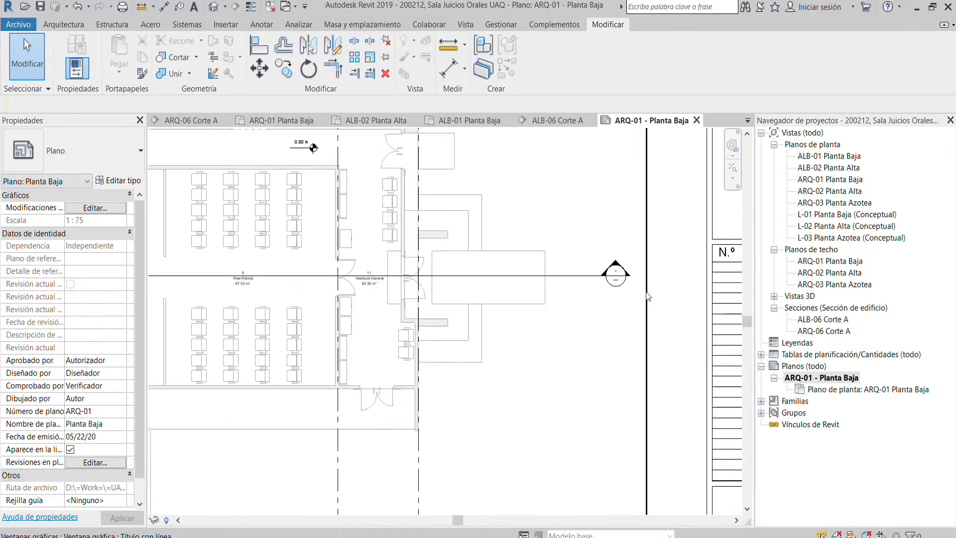
{"action": "scroll", "coordinate": [398, 249], "scroll_direction": "down", "scroll_amount": 2}
{"action": "scroll", "coordinate": [221, 280], "scroll_direction": "up", "scroll_amount": 5}
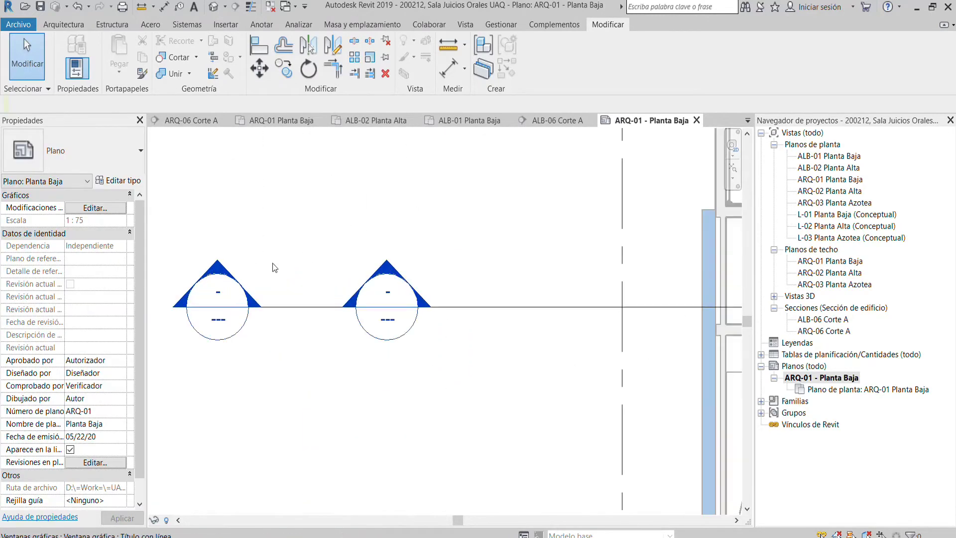
{"action": "scroll", "coordinate": [273, 263], "scroll_direction": "down", "scroll_amount": 2}
{"action": "scroll", "coordinate": [324, 284], "scroll_direction": "down", "scroll_amount": 2}
{"action": "scroll", "coordinate": [399, 311], "scroll_direction": "down", "scroll_amount": 1}
{"action": "scroll", "coordinate": [400, 311], "scroll_direction": "down", "scroll_amount": 1}
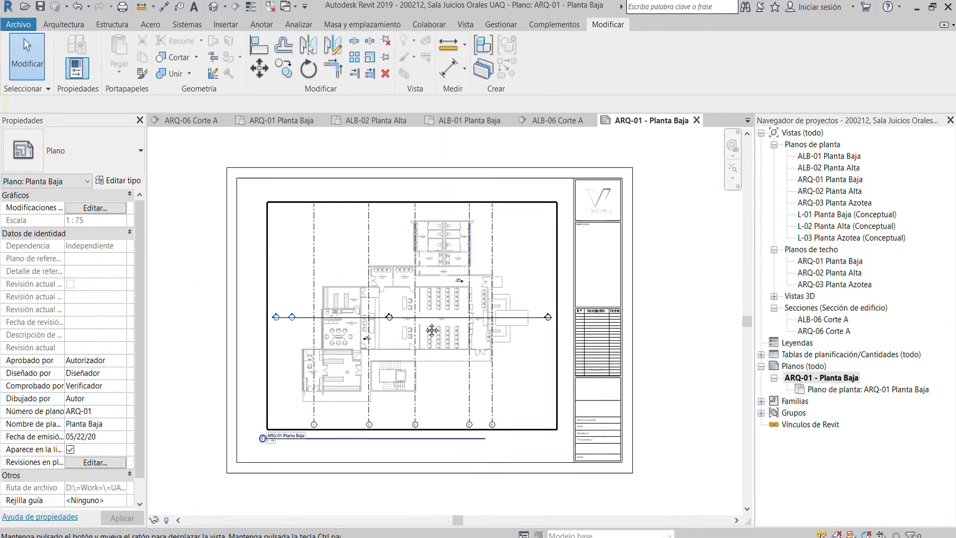
{"action": "key", "text": "Escape"}
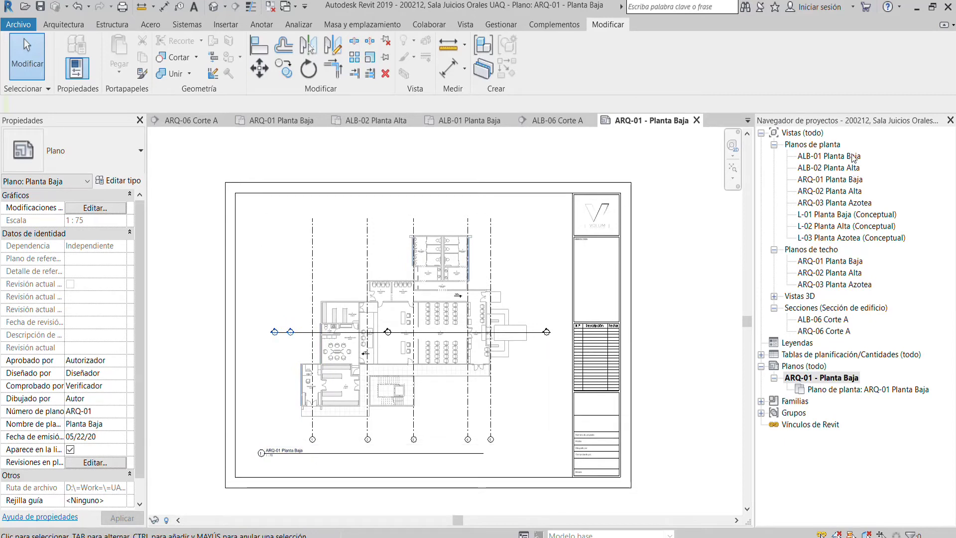
Open the ALB-01 Planta Baja floor plan and show its view scale list.
{"action": "left_click", "coordinate": [852, 157]}
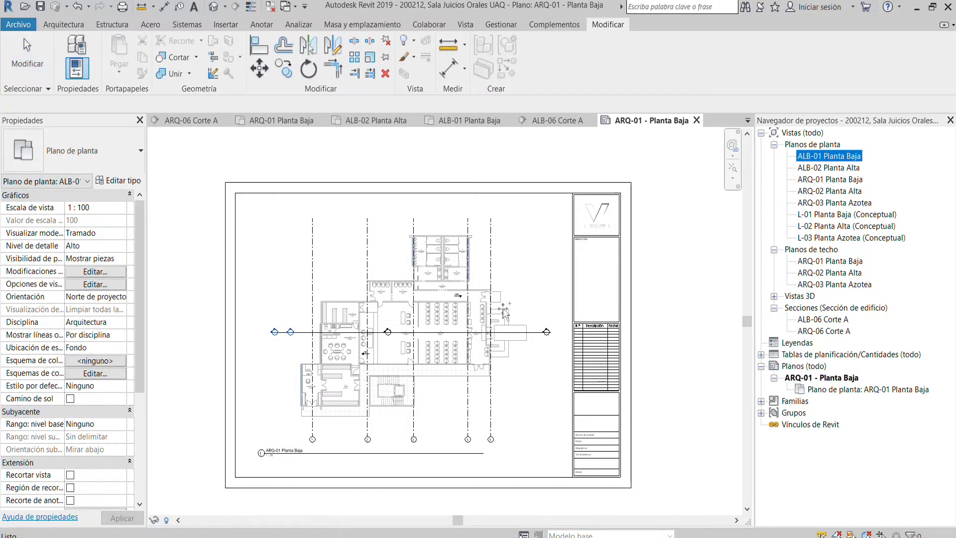
{"action": "double_click", "coordinate": [841, 158]}
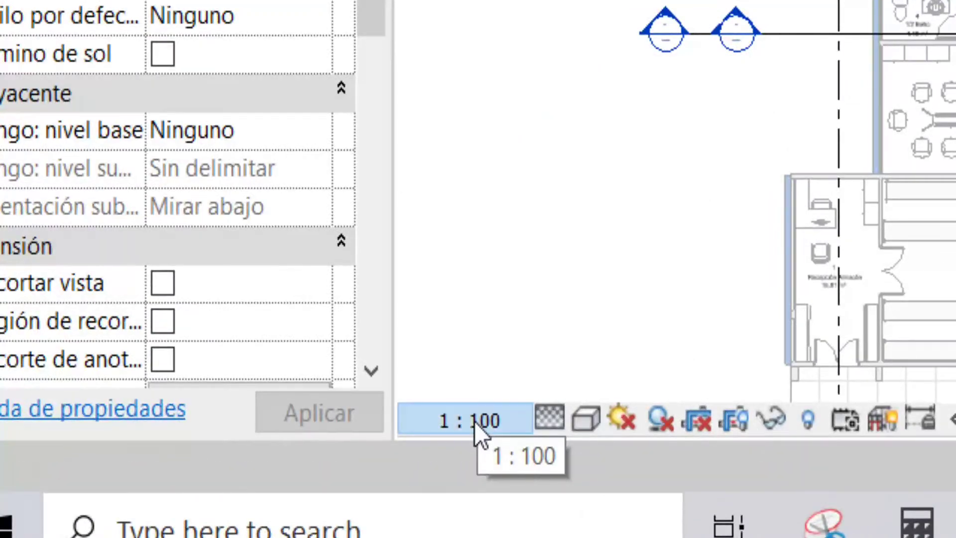
{"action": "left_click", "coordinate": [172, 520]}
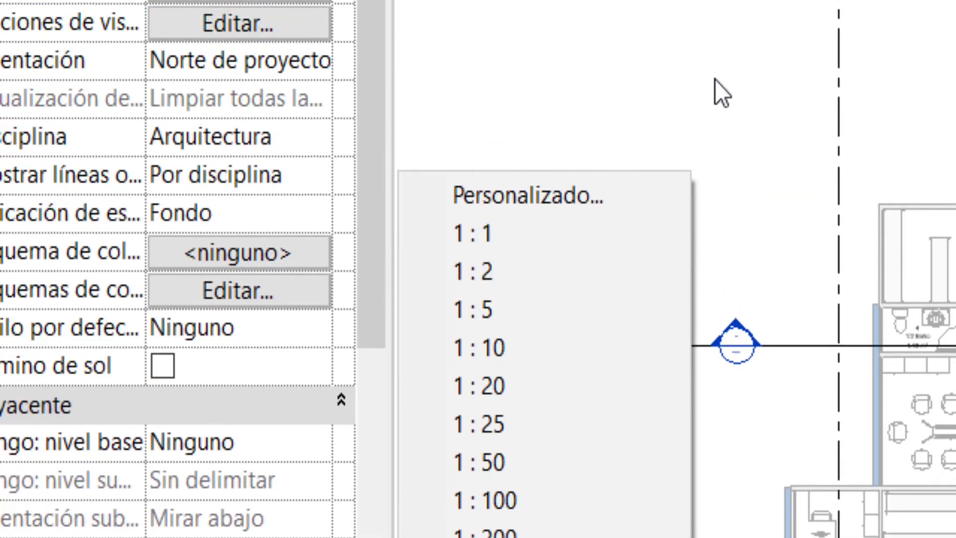
Delete the ARQ-06 Corte A section line, leaving the plan at 1:100.
{"action": "left_click", "coordinate": [715, 79]}
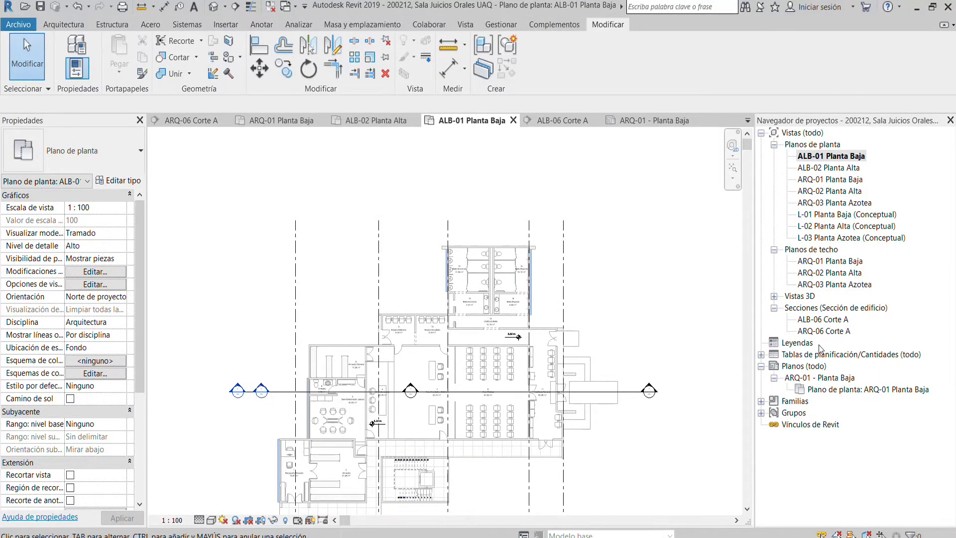
{"action": "scroll", "coordinate": [247, 403], "scroll_direction": "up", "scroll_amount": 3}
{"action": "scroll", "coordinate": [247, 404], "scroll_direction": "up", "scroll_amount": 4}
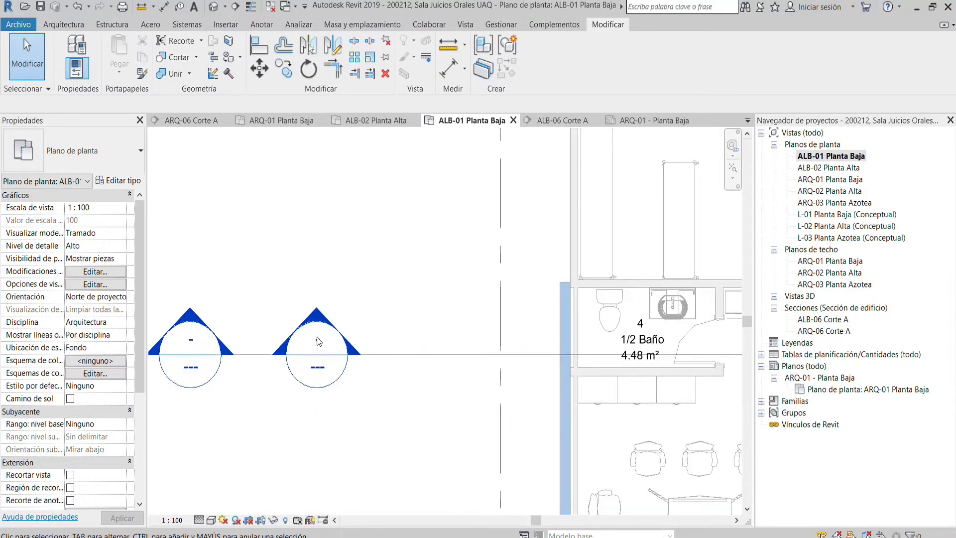
{"action": "left_click", "coordinate": [243, 355]}
{"action": "key", "text": "Delete"}
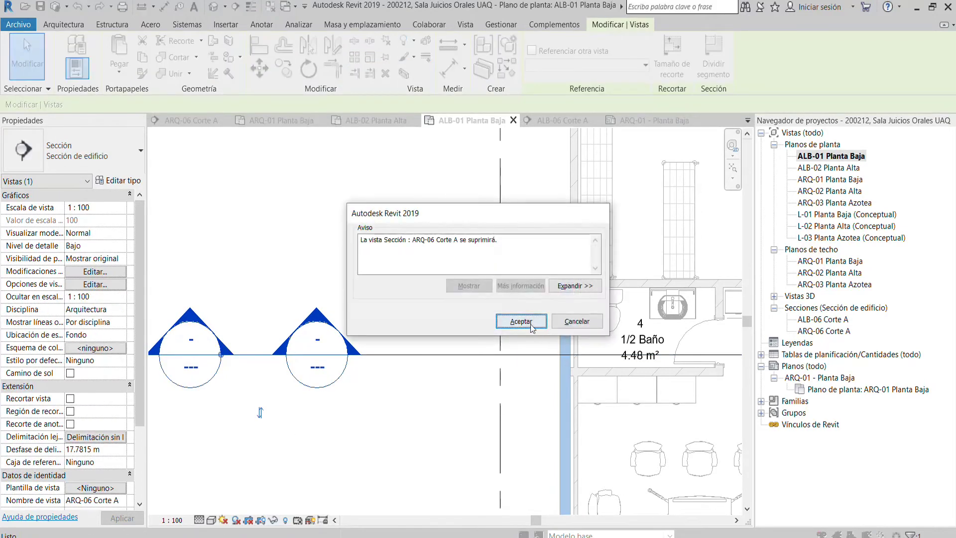
{"action": "left_click", "coordinate": [521, 321]}
Extend the ALB-06 Corte A section line to the plan's far right.
{"action": "scroll", "coordinate": [309, 351], "scroll_direction": "down", "scroll_amount": 1}
{"action": "scroll", "coordinate": [609, 373], "scroll_direction": "down", "scroll_amount": 1}
{"action": "scroll", "coordinate": [621, 387], "scroll_direction": "down", "scroll_amount": 1}
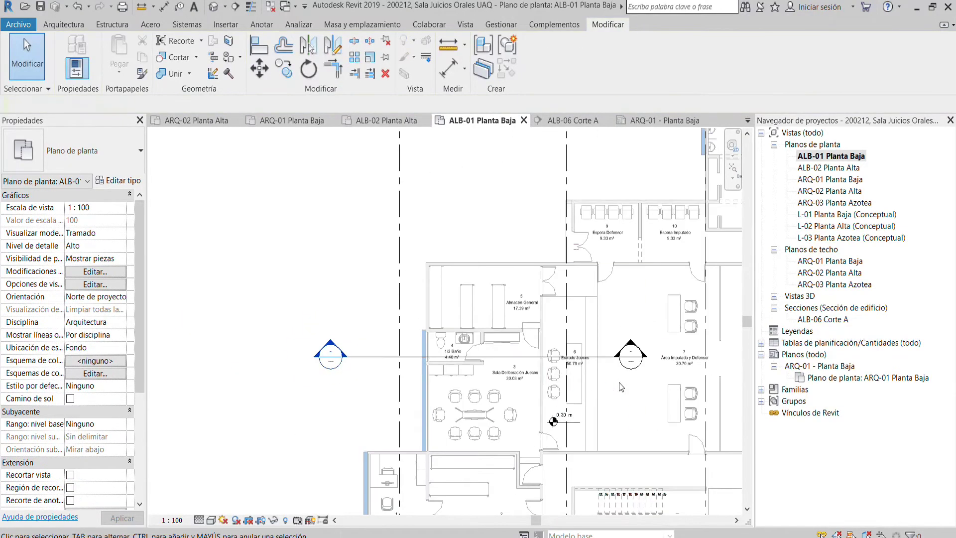
{"action": "scroll", "coordinate": [621, 387], "scroll_direction": "down", "scroll_amount": 2}
{"action": "scroll", "coordinate": [572, 359], "scroll_direction": "up", "scroll_amount": 2}
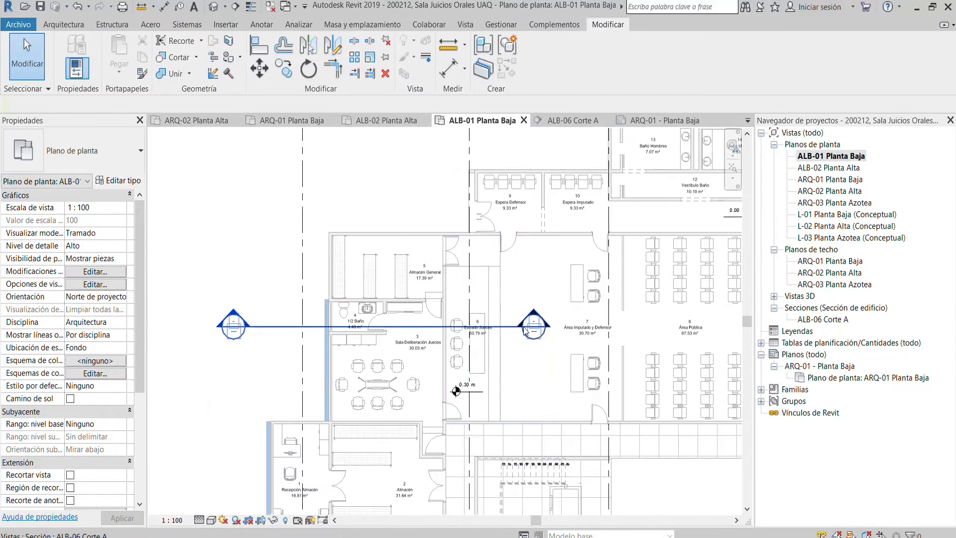
{"action": "scroll", "coordinate": [526, 331], "scroll_direction": "up", "scroll_amount": 2}
{"action": "scroll", "coordinate": [526, 331], "scroll_direction": "up", "scroll_amount": 1}
{"action": "left_click", "coordinate": [518, 349]}
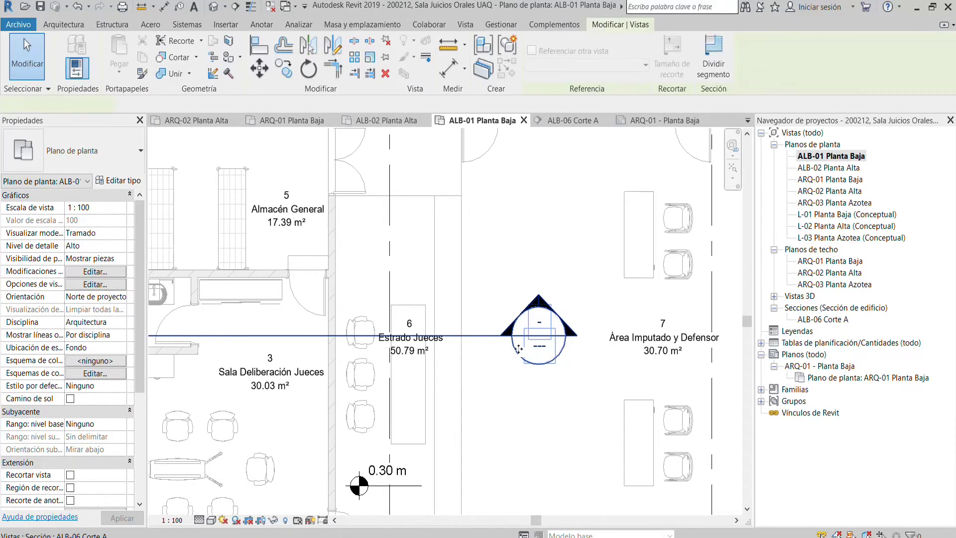
{"action": "scroll", "coordinate": [518, 348], "scroll_direction": "down", "scroll_amount": 2}
{"action": "scroll", "coordinate": [451, 331], "scroll_direction": "down", "scroll_amount": 2}
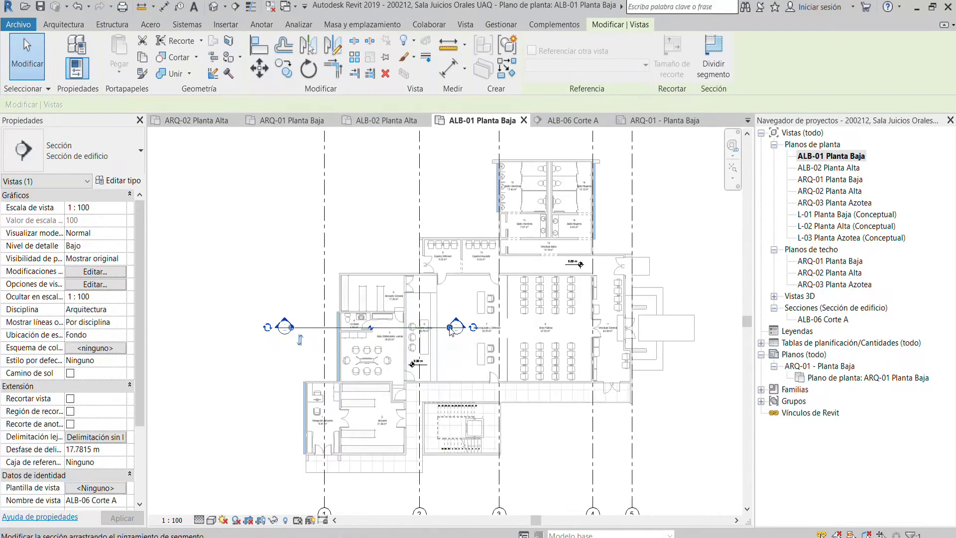
{"action": "left_click_drag", "start_coordinate": [450, 329], "coordinate": [722, 327]}
{"action": "key", "text": "Escape"}
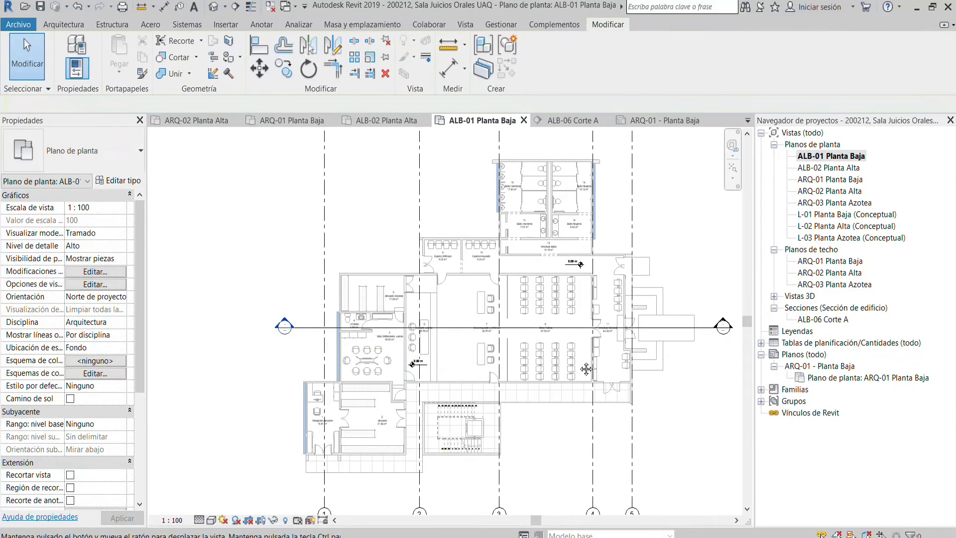
Open the ALB-06 Corte A section view.
{"action": "scroll", "coordinate": [664, 338], "scroll_direction": "up", "scroll_amount": 2}
{"action": "scroll", "coordinate": [664, 338], "scroll_direction": "up", "scroll_amount": 2}
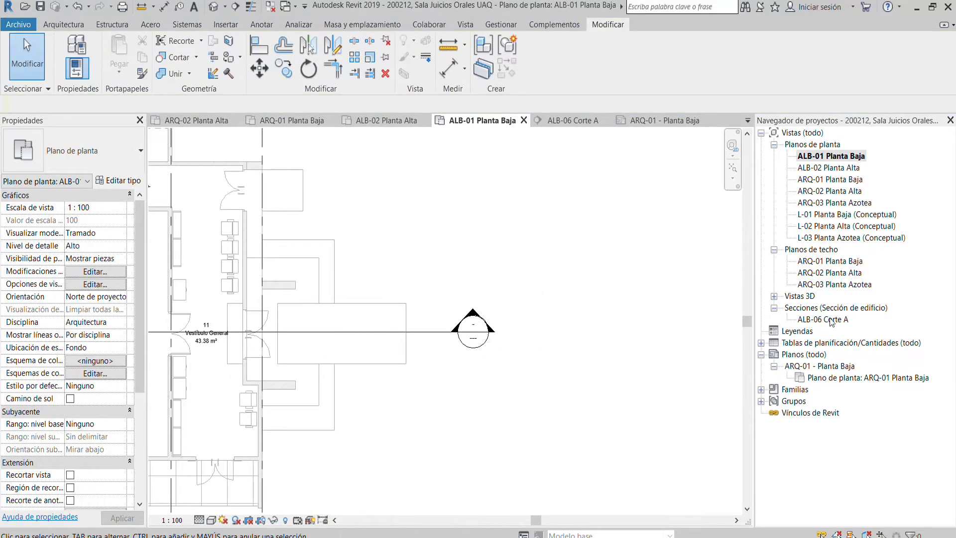
{"action": "double_click", "coordinate": [830, 320]}
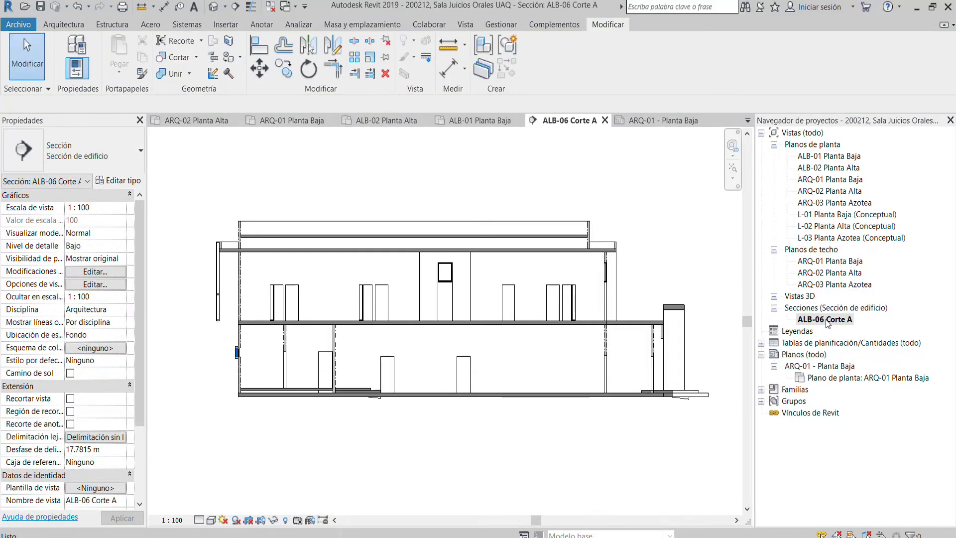
Add a new sheet from Planos (todo) with Nuevo plano, keeping the 90x60 title block.
{"action": "left_click", "coordinate": [806, 355]}
{"action": "right_click", "coordinate": [806, 355]}
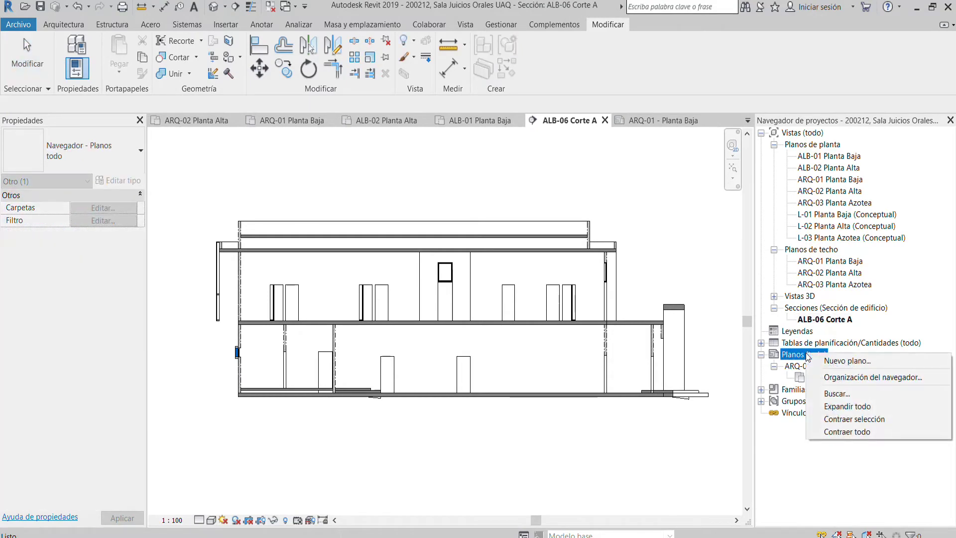
{"action": "left_click", "coordinate": [847, 360]}
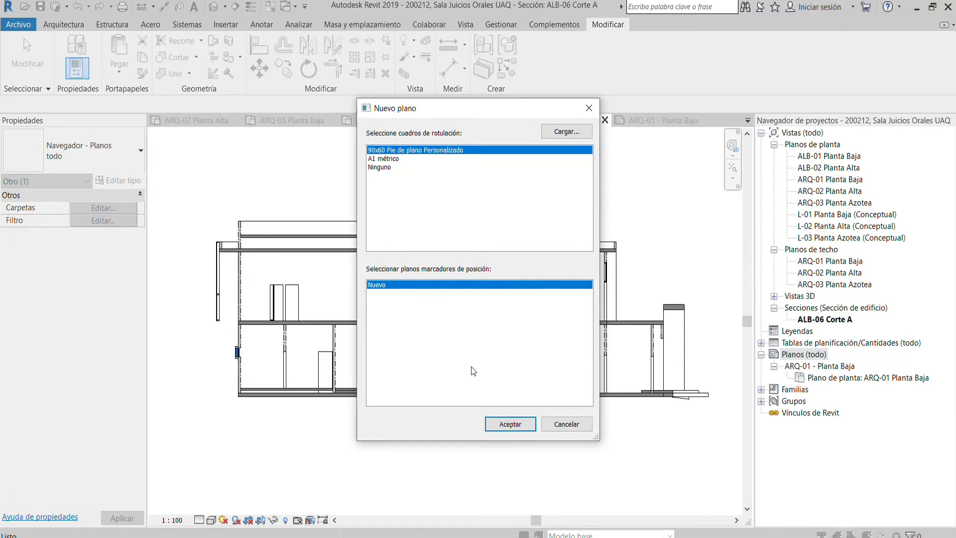
{"action": "left_click", "coordinate": [504, 427]}
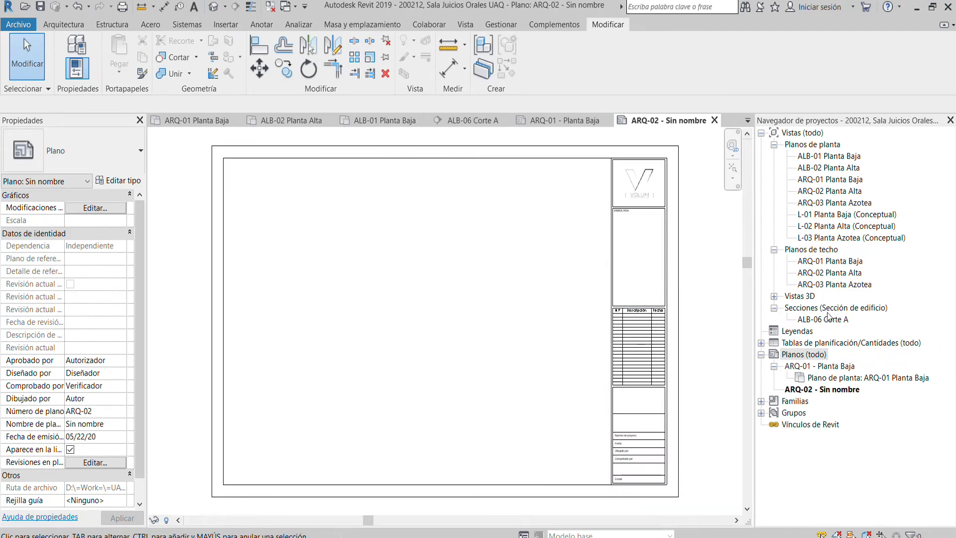
Place section ALB-06 Corte A on sheet ARQ-02 at 1:100, then reopen sheet ARQ-01.
{"action": "left_click_drag", "start_coordinate": [829, 319], "coordinate": [418, 312]}
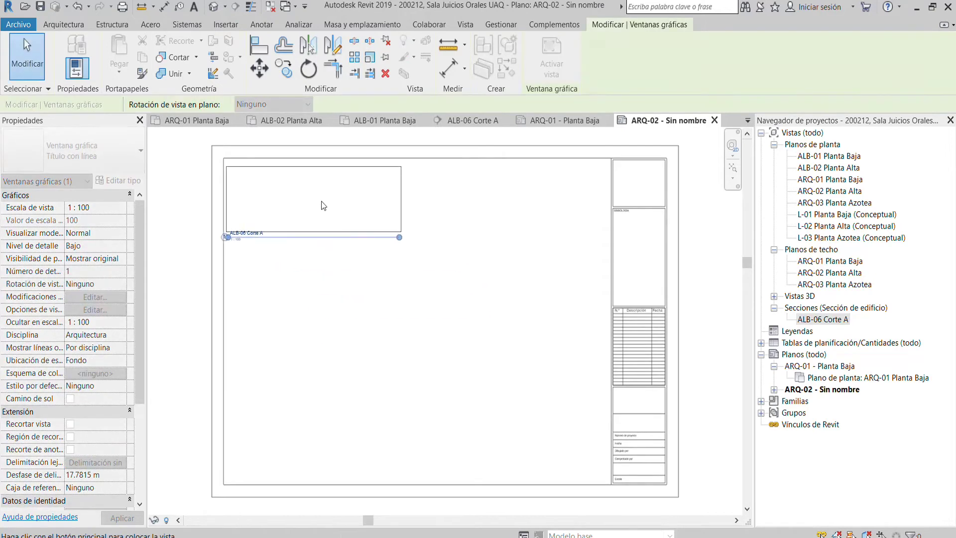
{"action": "left_click", "coordinate": [322, 206]}
{"action": "left_click", "coordinate": [354, 327]}
{"action": "scroll", "coordinate": [242, 236], "scroll_direction": "up", "scroll_amount": 3}
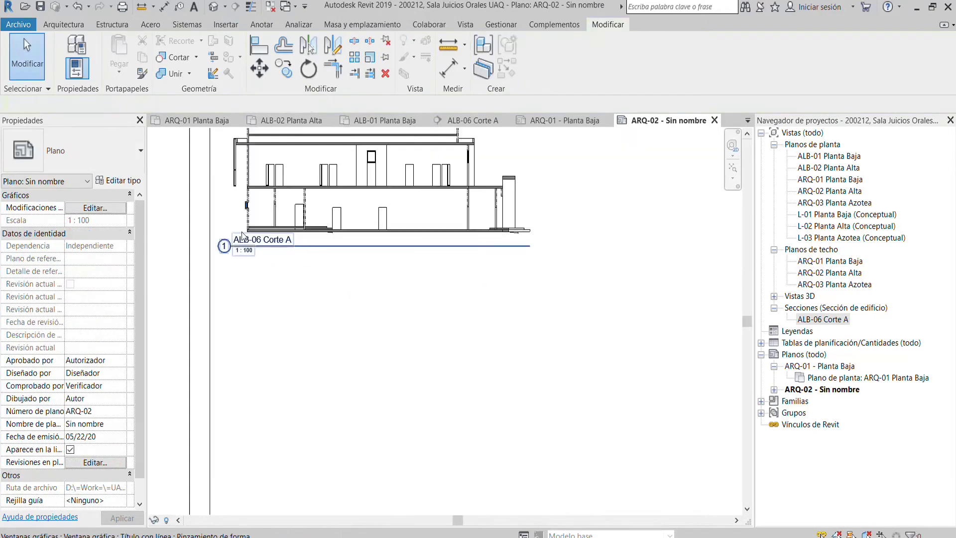
{"action": "scroll", "coordinate": [242, 236], "scroll_direction": "up", "scroll_amount": 3}
{"action": "scroll", "coordinate": [243, 236], "scroll_direction": "up", "scroll_amount": 2}
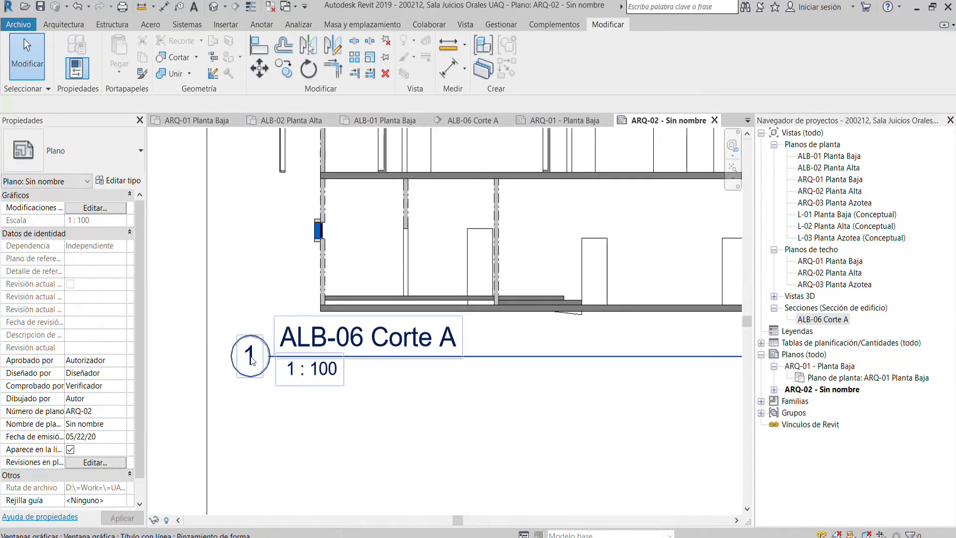
{"action": "scroll", "coordinate": [348, 323], "scroll_direction": "up", "scroll_amount": 1}
{"action": "scroll", "coordinate": [415, 297], "scroll_direction": "down", "scroll_amount": 1}
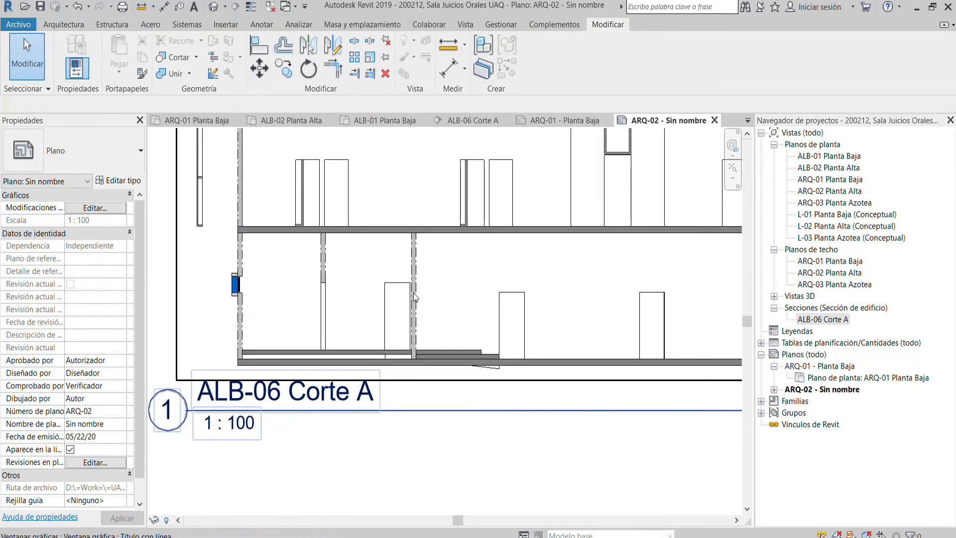
{"action": "double_click", "coordinate": [817, 367]}
{"action": "scroll", "coordinate": [277, 345], "scroll_direction": "up", "scroll_amount": 2}
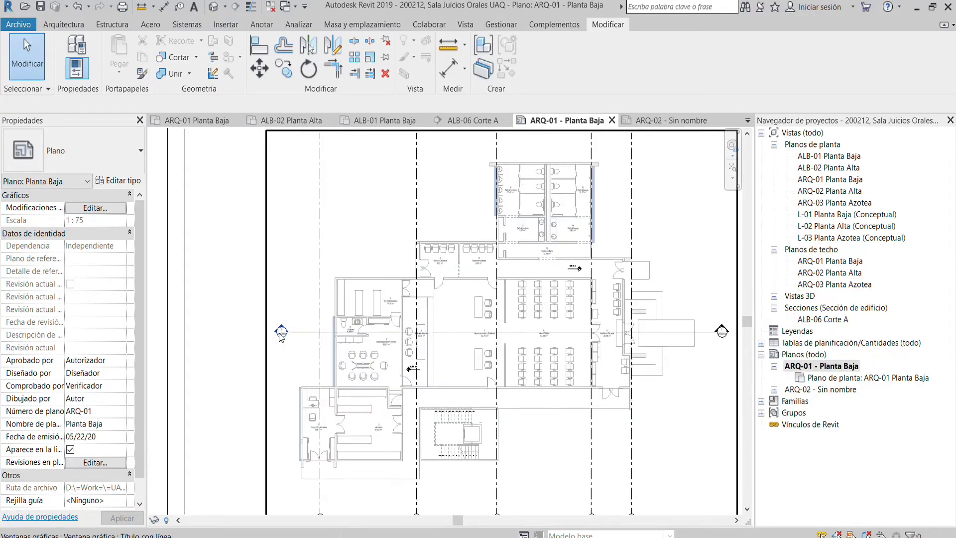
{"action": "scroll", "coordinate": [277, 345], "scroll_direction": "up", "scroll_amount": 2}
{"action": "scroll", "coordinate": [277, 344], "scroll_direction": "up", "scroll_amount": 3}
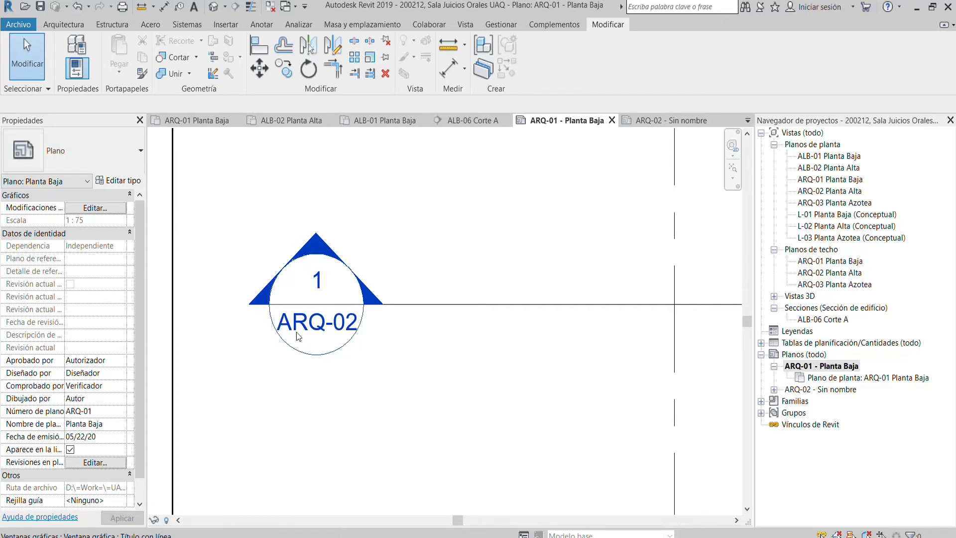
{"action": "left_click", "coordinate": [821, 389]}
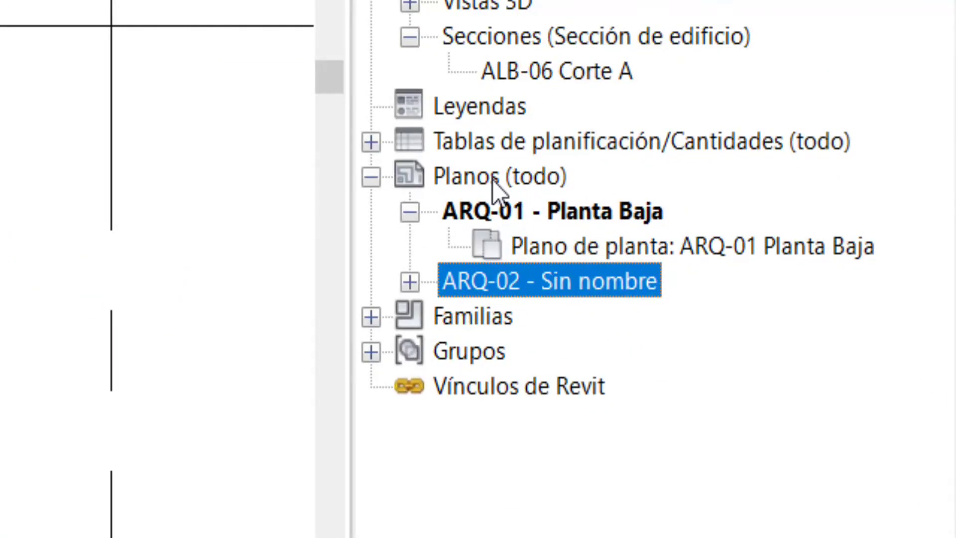
Set Número de detalle of the ARQ-02 section viewport to A, then reopen ARQ-01.
{"action": "double_click", "coordinate": [516, 281]}
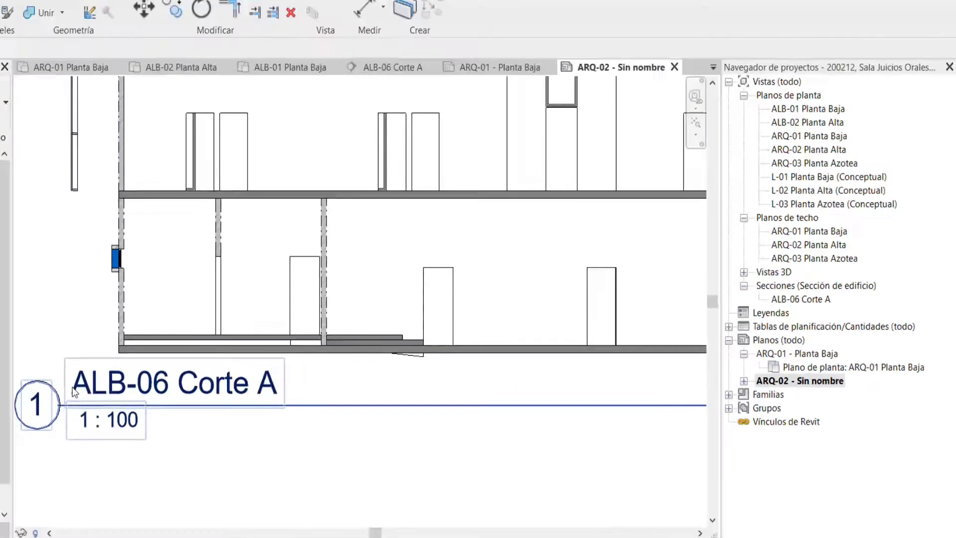
{"action": "scroll", "coordinate": [75, 392], "scroll_direction": "up", "scroll_amount": 2}
{"action": "scroll", "coordinate": [75, 392], "scroll_direction": "up", "scroll_amount": 2}
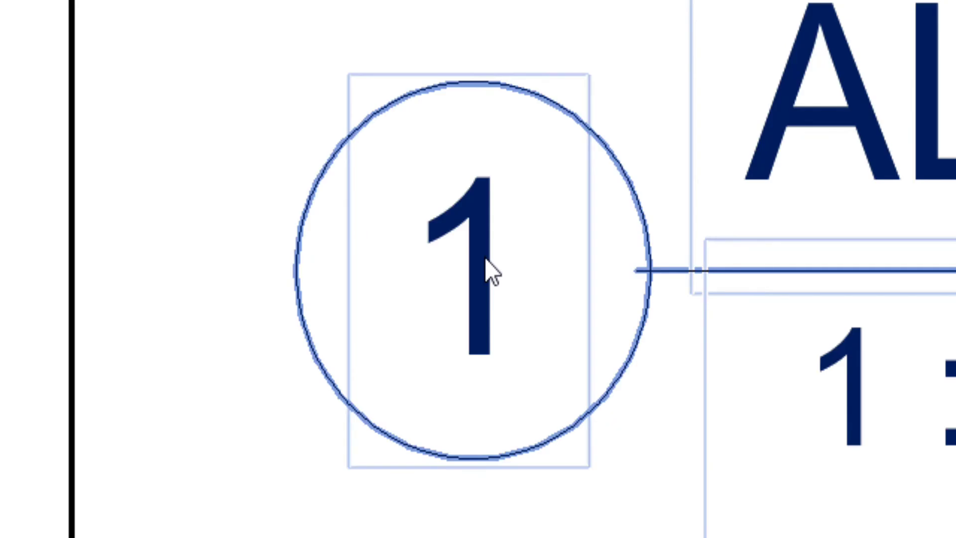
{"action": "left_click", "coordinate": [458, 288]}
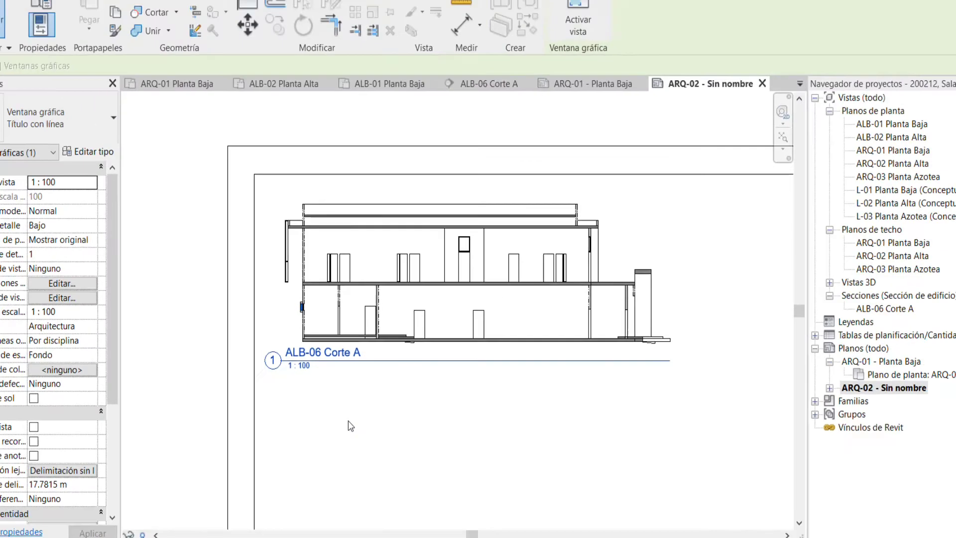
{"action": "left_click", "coordinate": [348, 420]}
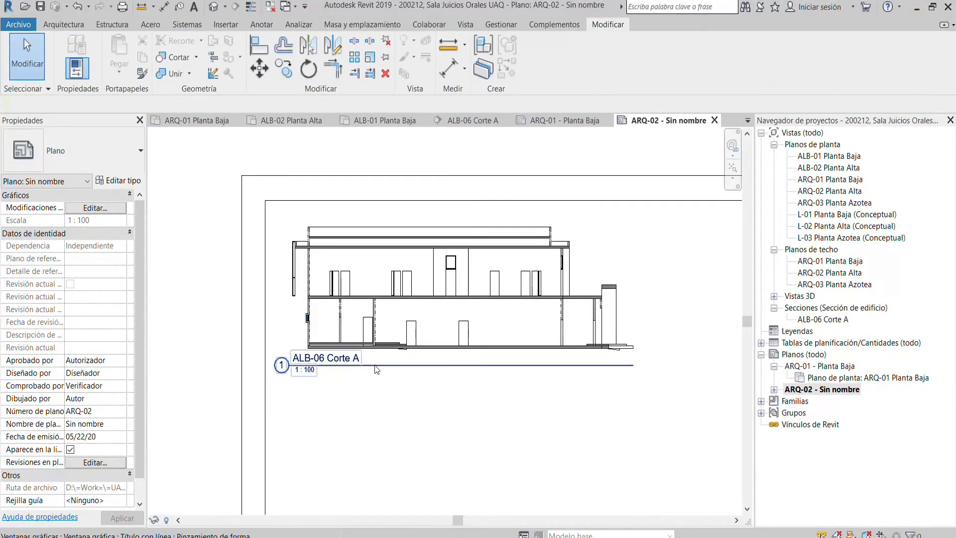
{"action": "left_click", "coordinate": [419, 363]}
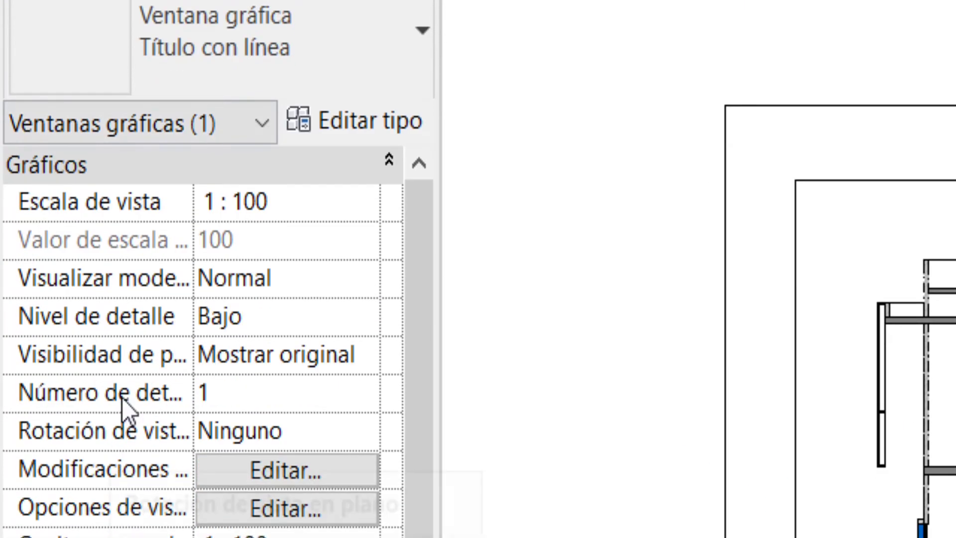
{"action": "left_click", "coordinate": [289, 395]}
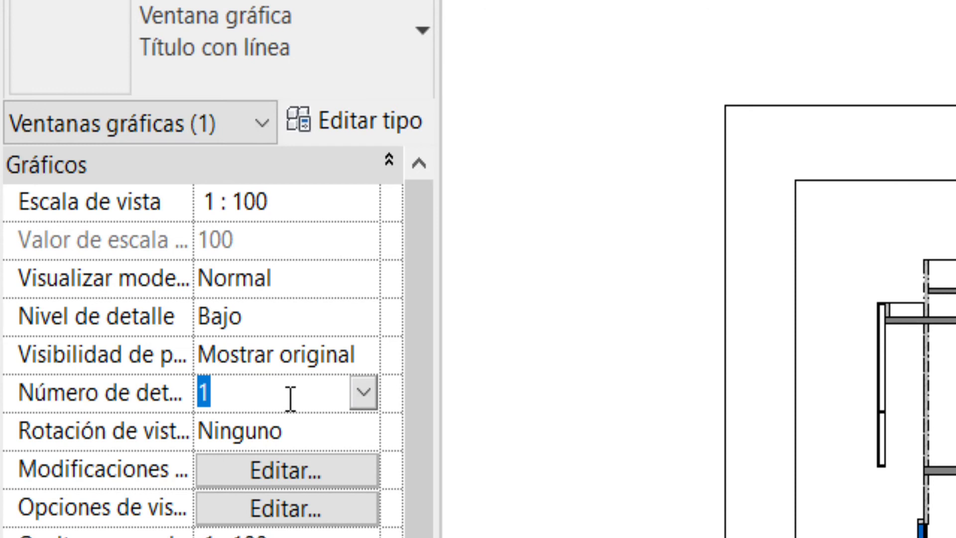
{"action": "type", "text": "A"}
{"action": "key", "text": "Return"}
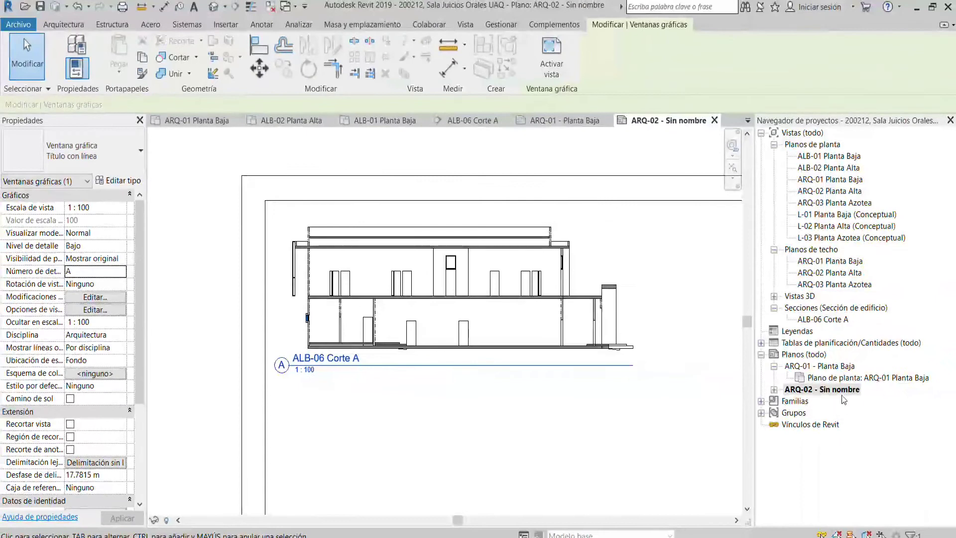
{"action": "double_click", "coordinate": [836, 367]}
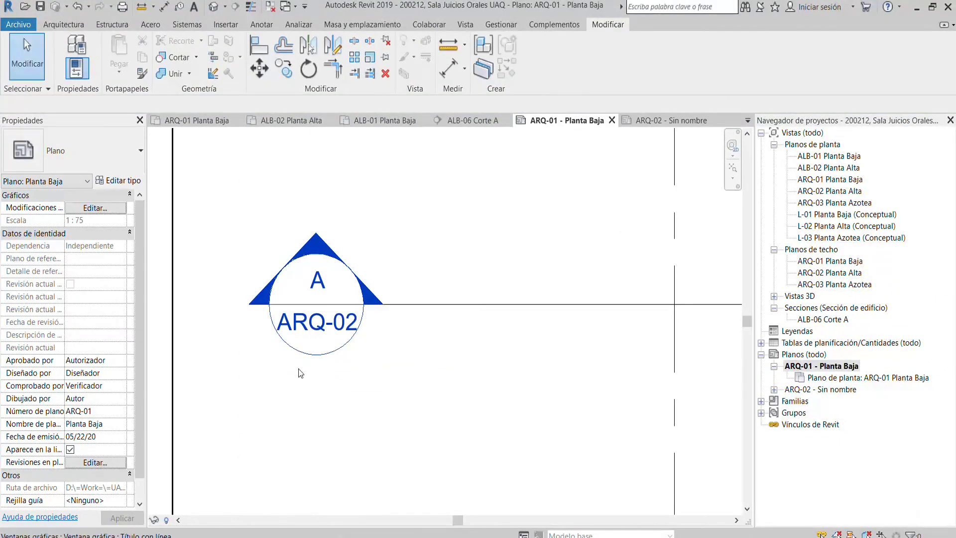
Open section ALB-06 Corte A, then plan ALB-01 Planta Baja, zooming to its section head reading A / ARQ-02.
{"action": "scroll", "coordinate": [395, 393], "scroll_direction": "down", "scroll_amount": 2}
{"action": "scroll", "coordinate": [342, 270], "scroll_direction": "up", "scroll_amount": 3}
{"action": "scroll", "coordinate": [342, 270], "scroll_direction": "up", "scroll_amount": 2}
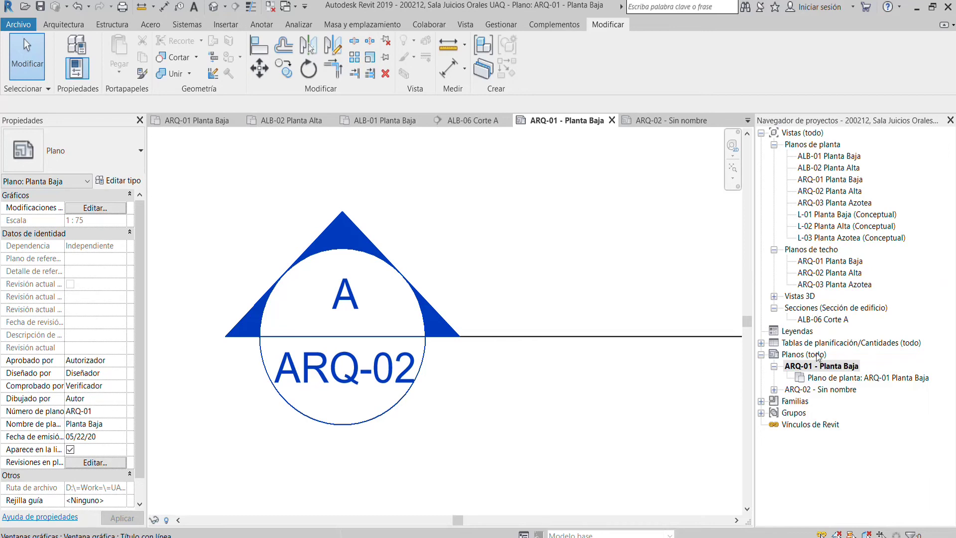
{"action": "double_click", "coordinate": [823, 319]}
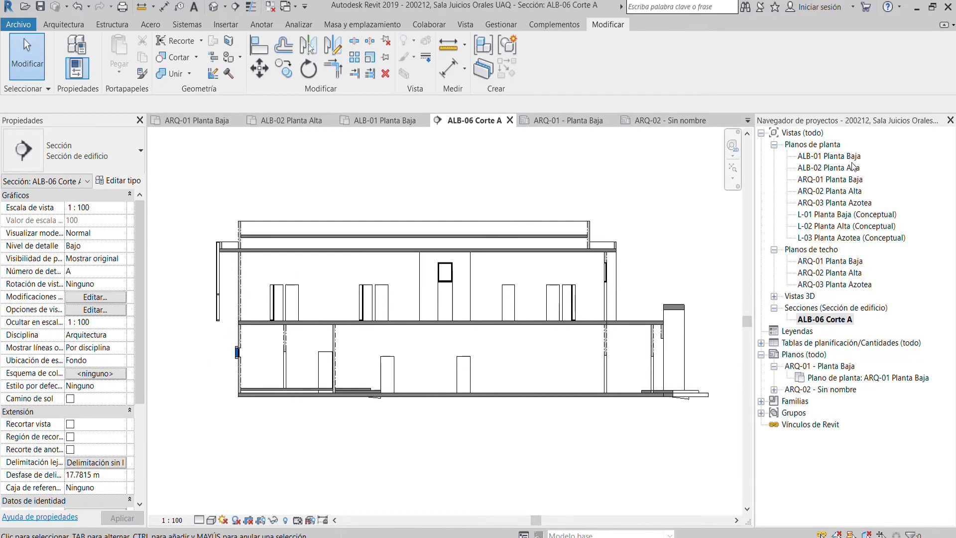
{"action": "double_click", "coordinate": [829, 156]}
{"action": "scroll", "coordinate": [521, 297], "scroll_direction": "up", "scroll_amount": 3}
{"action": "scroll", "coordinate": [520, 298], "scroll_direction": "up", "scroll_amount": 3}
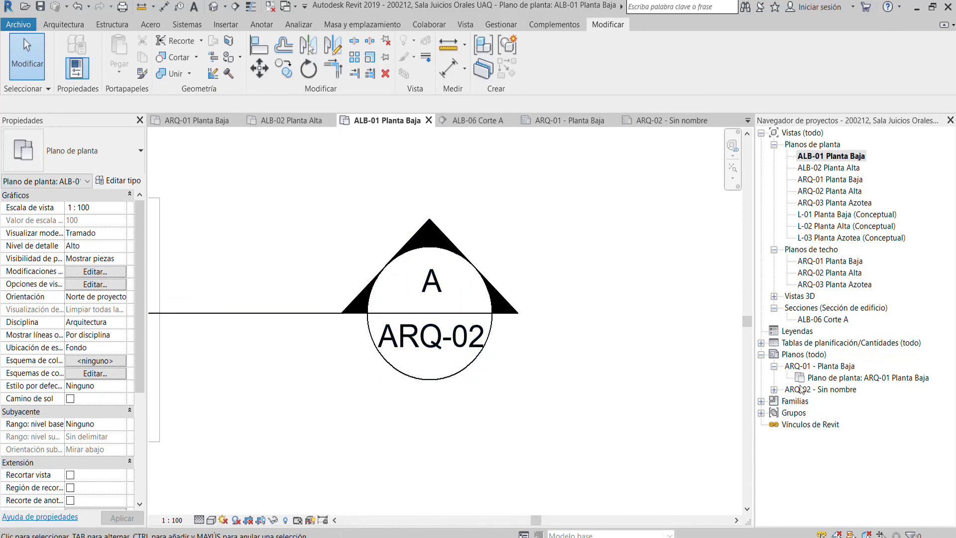
Expand sheet ARQ-02, then open sheet ARQ-01 - Planta Baja and center the whole sheet.
{"action": "left_click", "coordinate": [774, 389]}
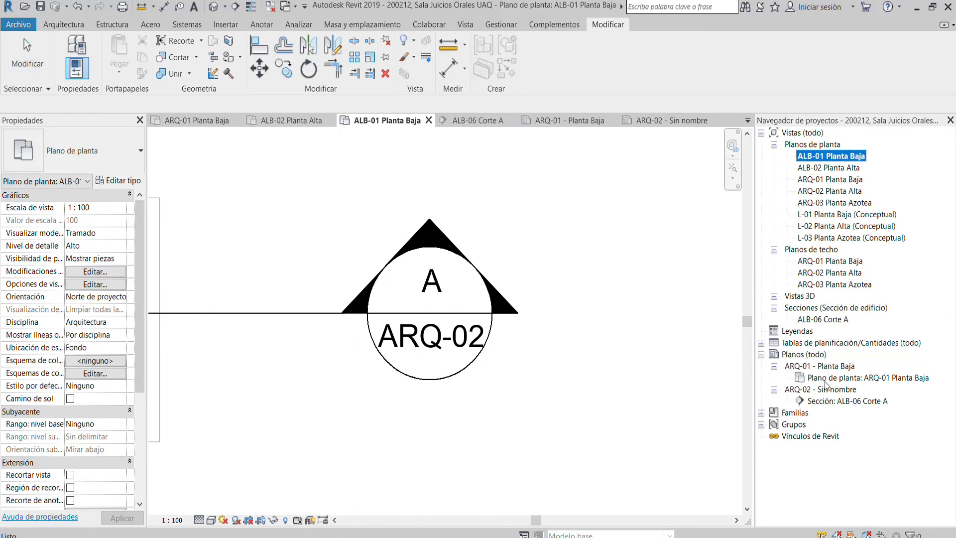
{"action": "double_click", "coordinate": [841, 378]}
{"action": "double_click", "coordinate": [816, 366]}
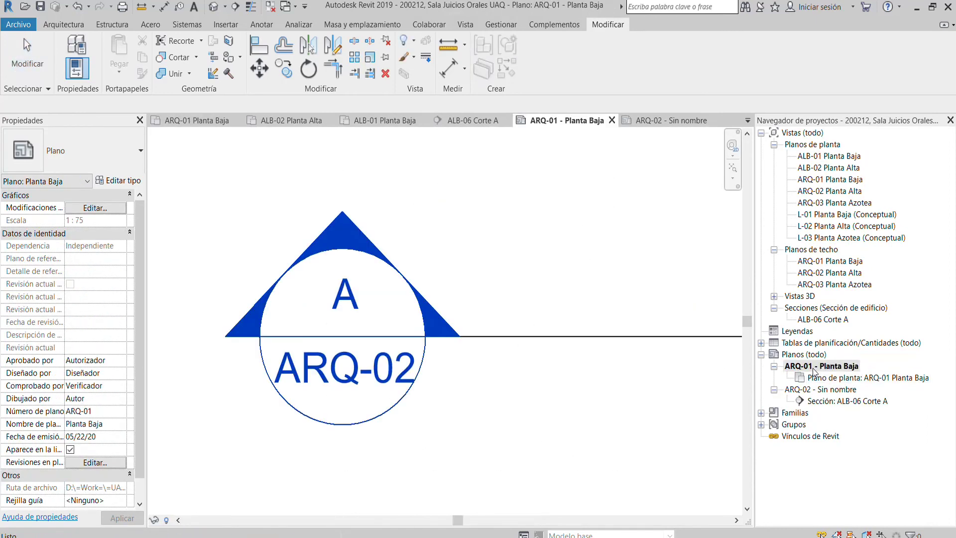
{"action": "scroll", "coordinate": [293, 278], "scroll_direction": "down", "scroll_amount": 4}
{"action": "scroll", "coordinate": [294, 277], "scroll_direction": "down", "scroll_amount": 3}
{"action": "scroll", "coordinate": [294, 277], "scroll_direction": "down", "scroll_amount": 2}
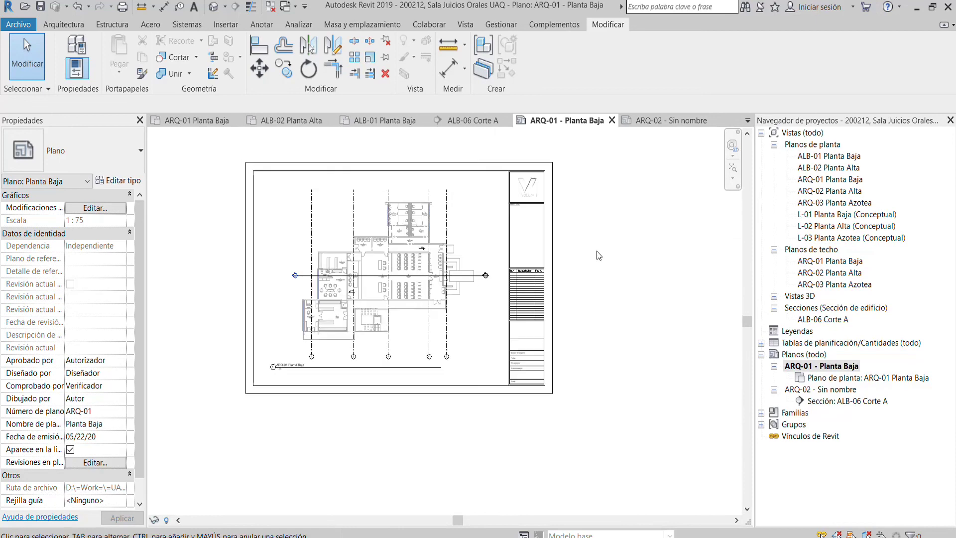
{"action": "mouse_move", "coordinate": [592, 291]}
{"action": "middle_mouse_down"}
{"action": "mouse_move", "coordinate": [508, 289]}
{"action": "mouse_move", "coordinate": [531, 304]}
{"action": "middle_mouse_up"}
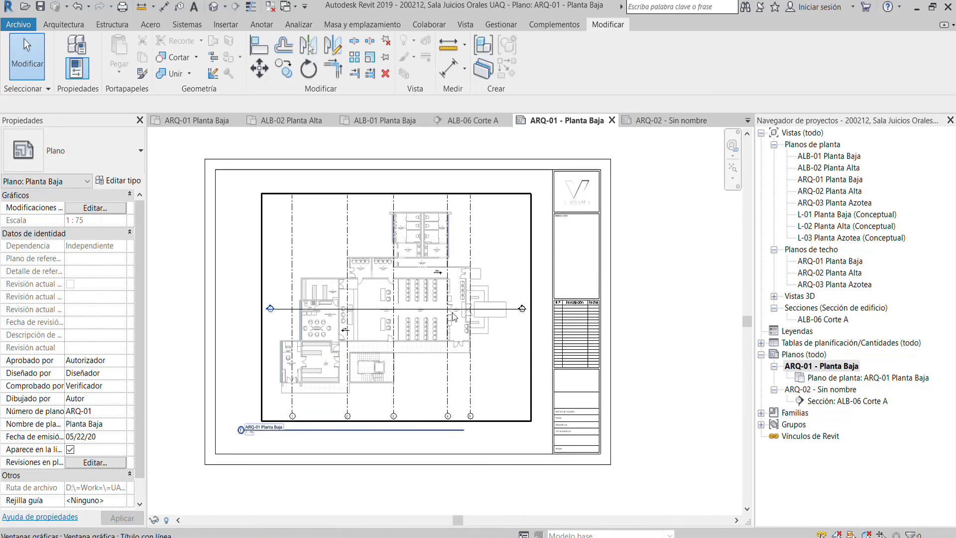
Review section ALB-06 Corte A and sheet ARQ-02, then return to sheet ARQ-01 - Planta Baja.
{"action": "double_click", "coordinate": [822, 402]}
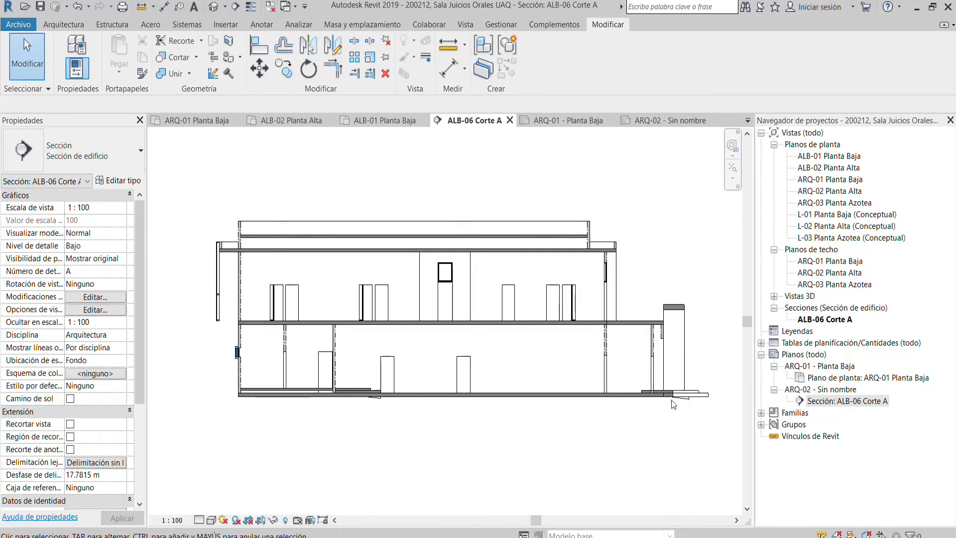
{"action": "double_click", "coordinate": [835, 379]}
{"action": "double_click", "coordinate": [834, 389]}
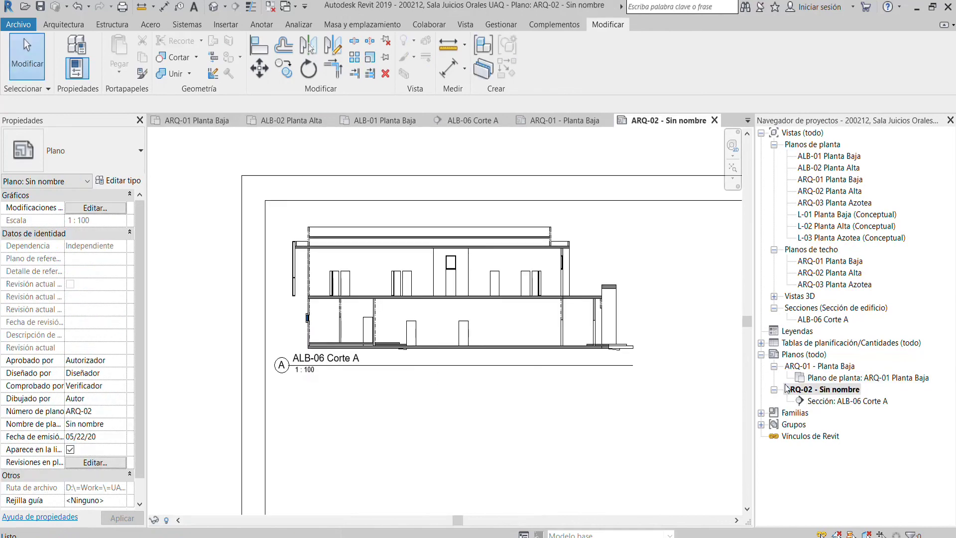
{"action": "scroll", "coordinate": [498, 343], "scroll_direction": "down", "scroll_amount": 1}
{"action": "scroll", "coordinate": [437, 306], "scroll_direction": "up", "scroll_amount": 1}
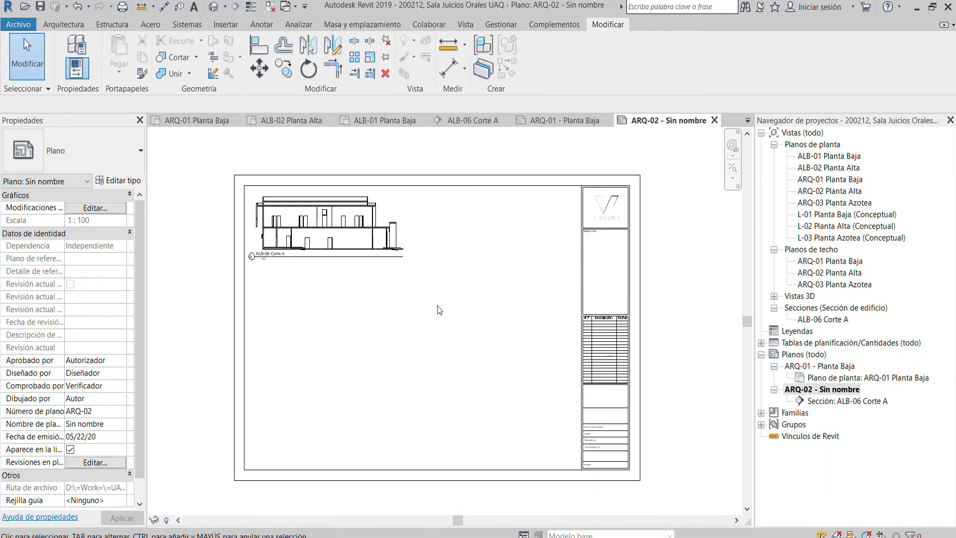
{"action": "scroll", "coordinate": [438, 308], "scroll_direction": "up", "scroll_amount": 1}
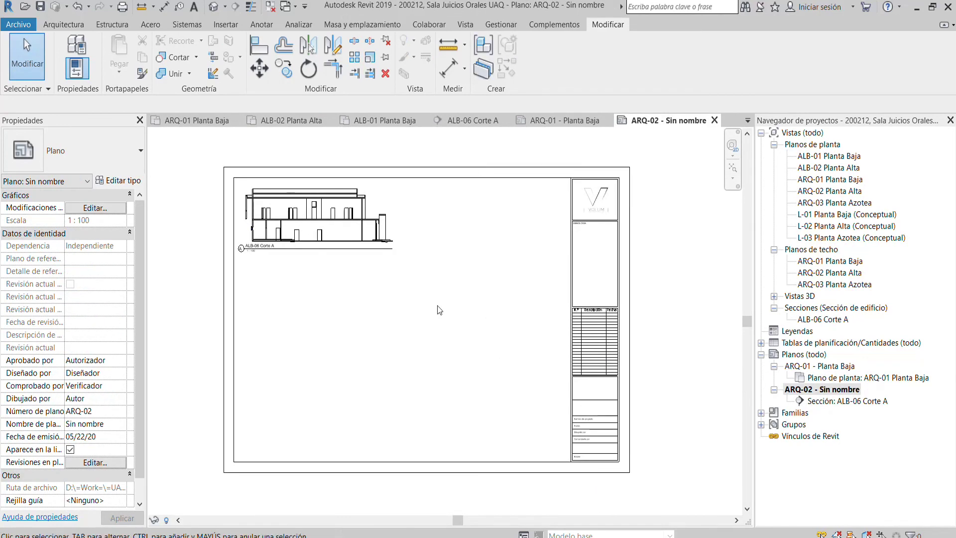
{"action": "double_click", "coordinate": [834, 367]}
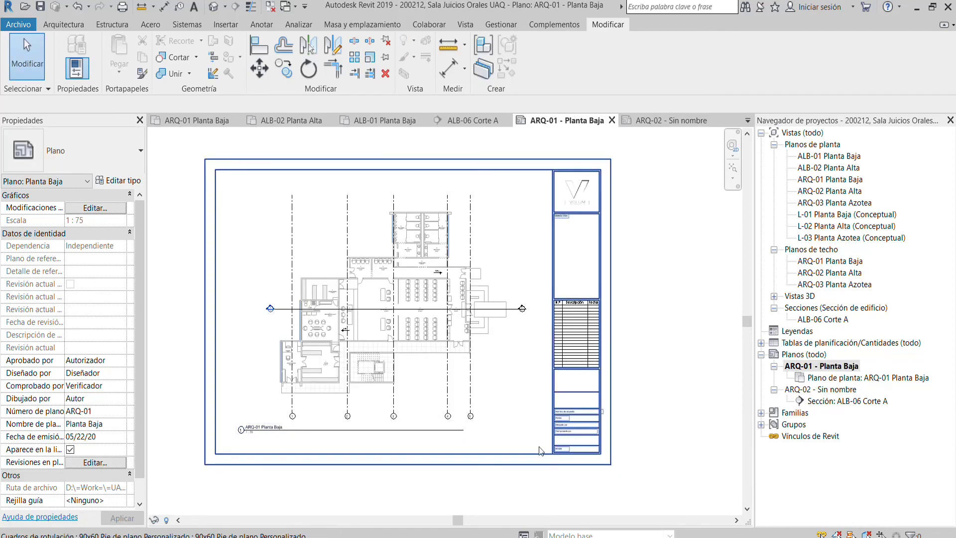